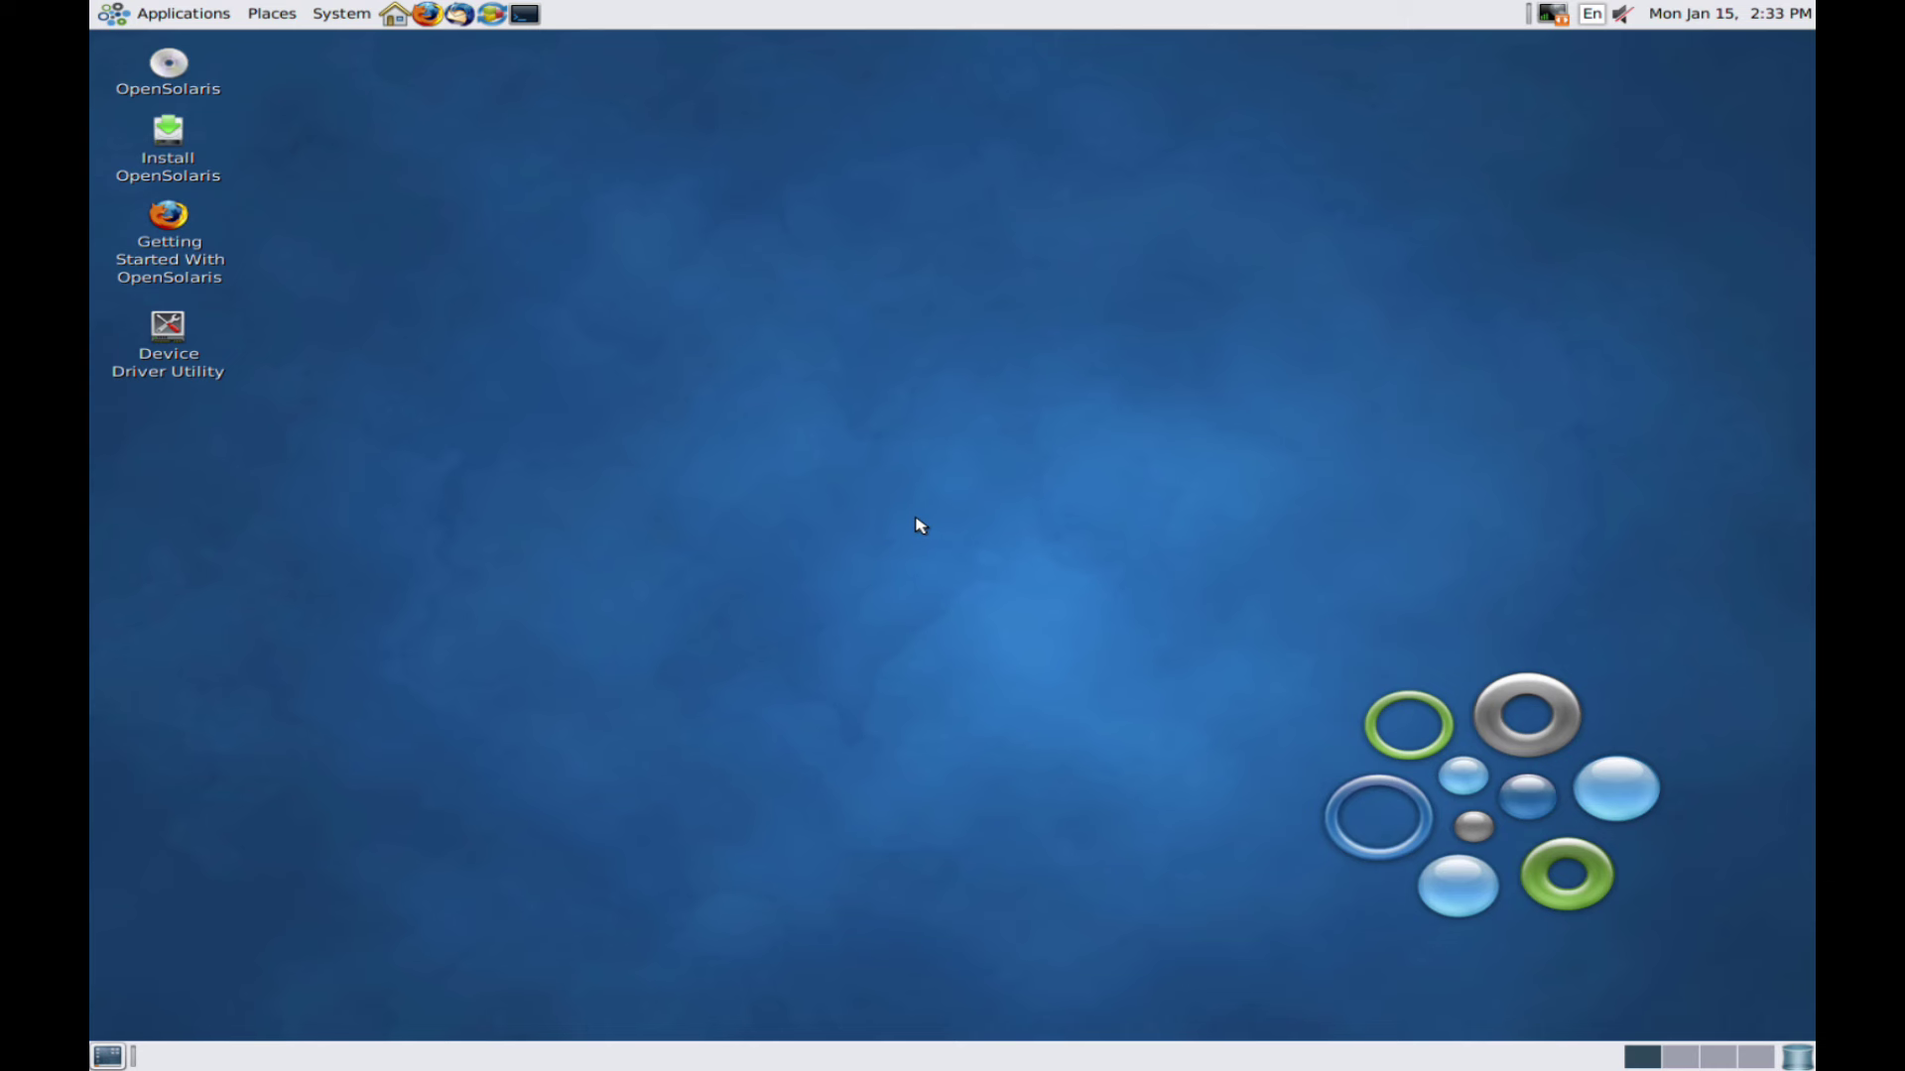
Step: Launch the OpenSolaris installer and accept the proposed 10.0 GB Solaris partition as the installation target
left_click(181, 146)
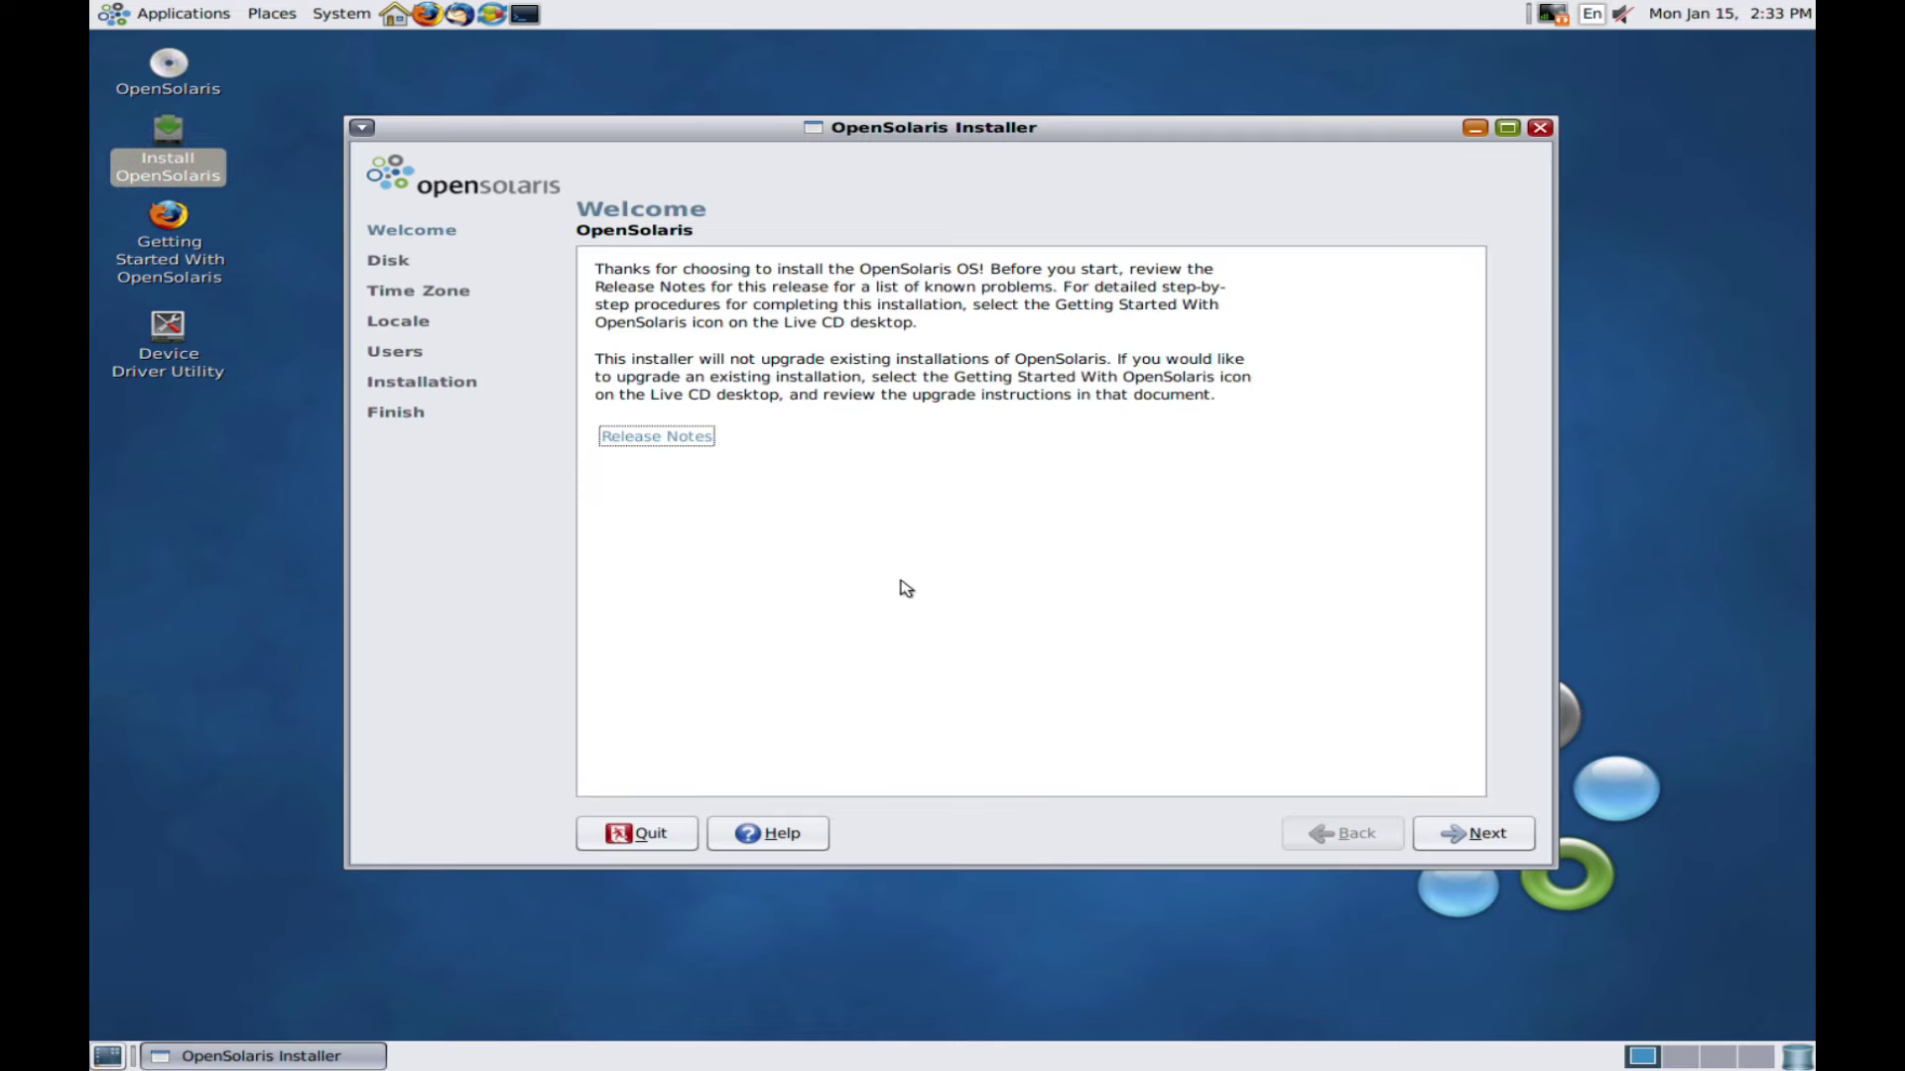
left_click(1445, 838)
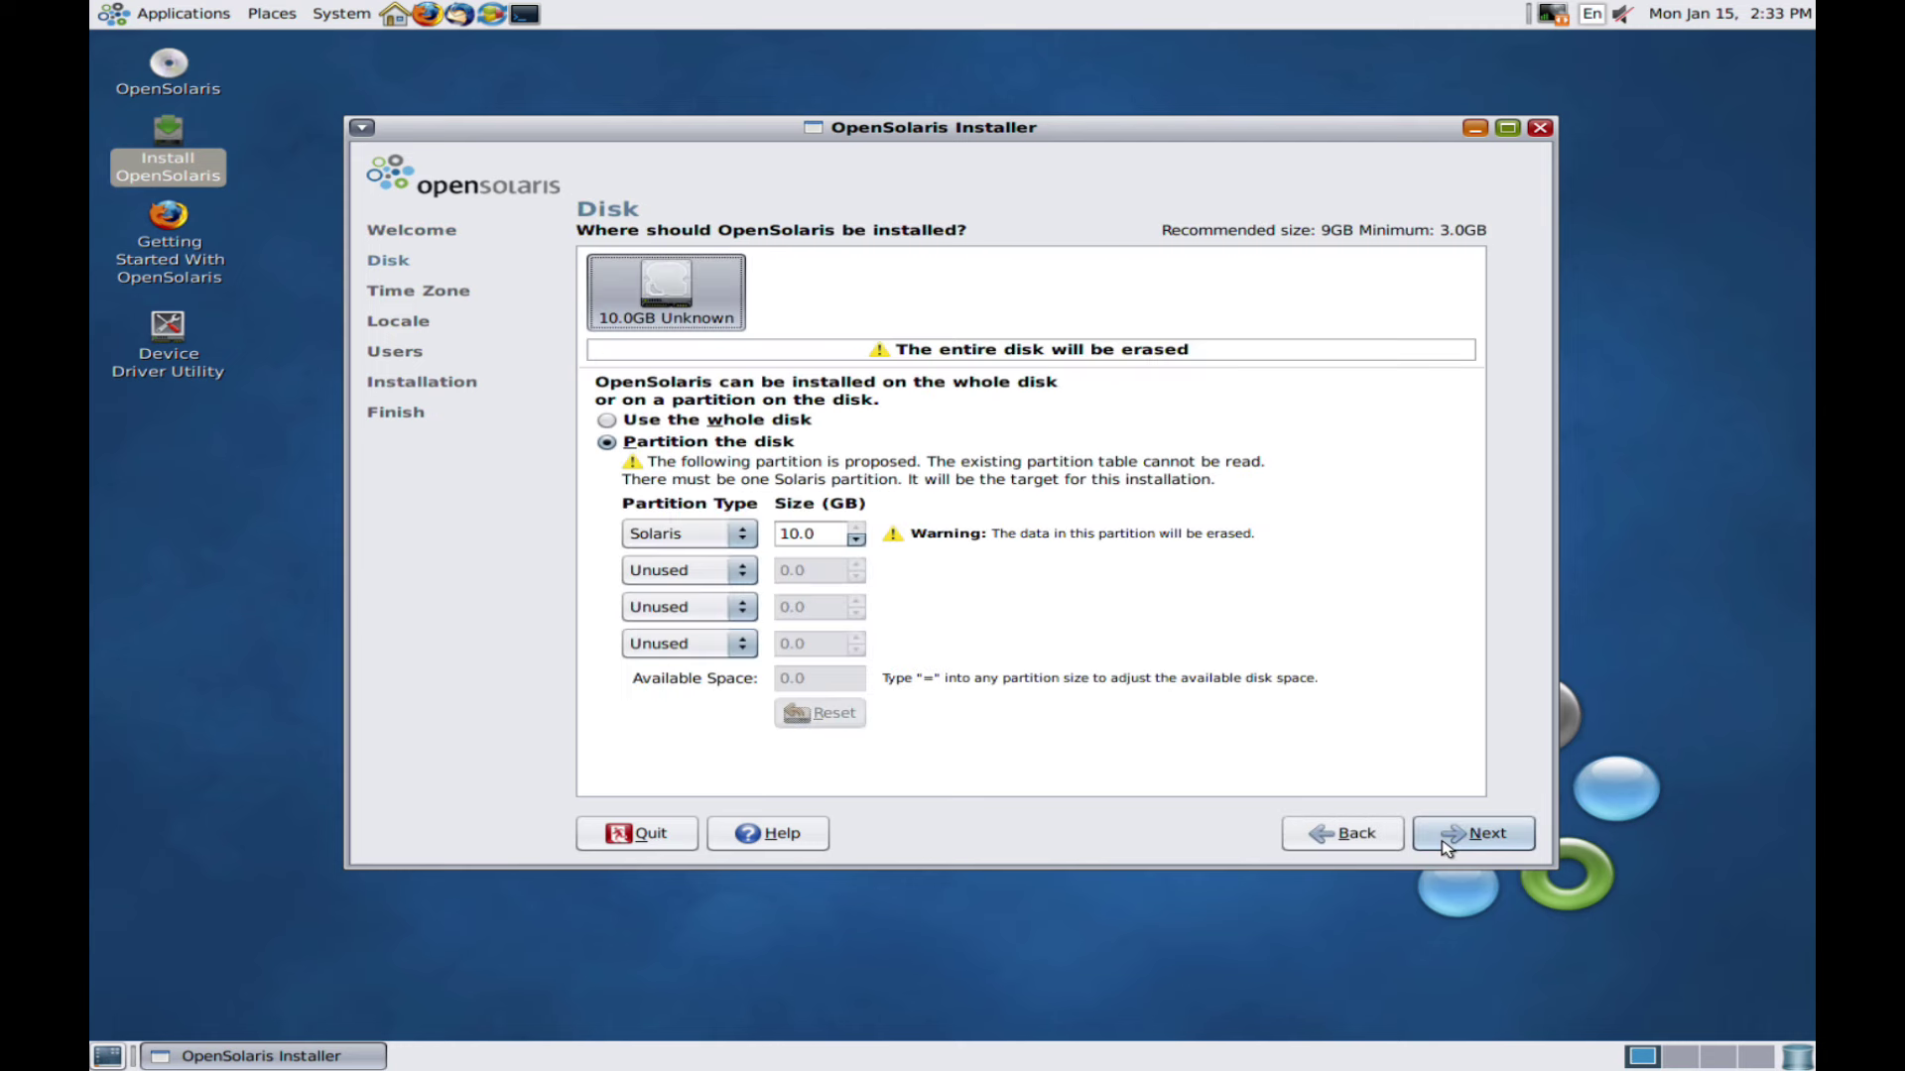
left_click(1444, 841)
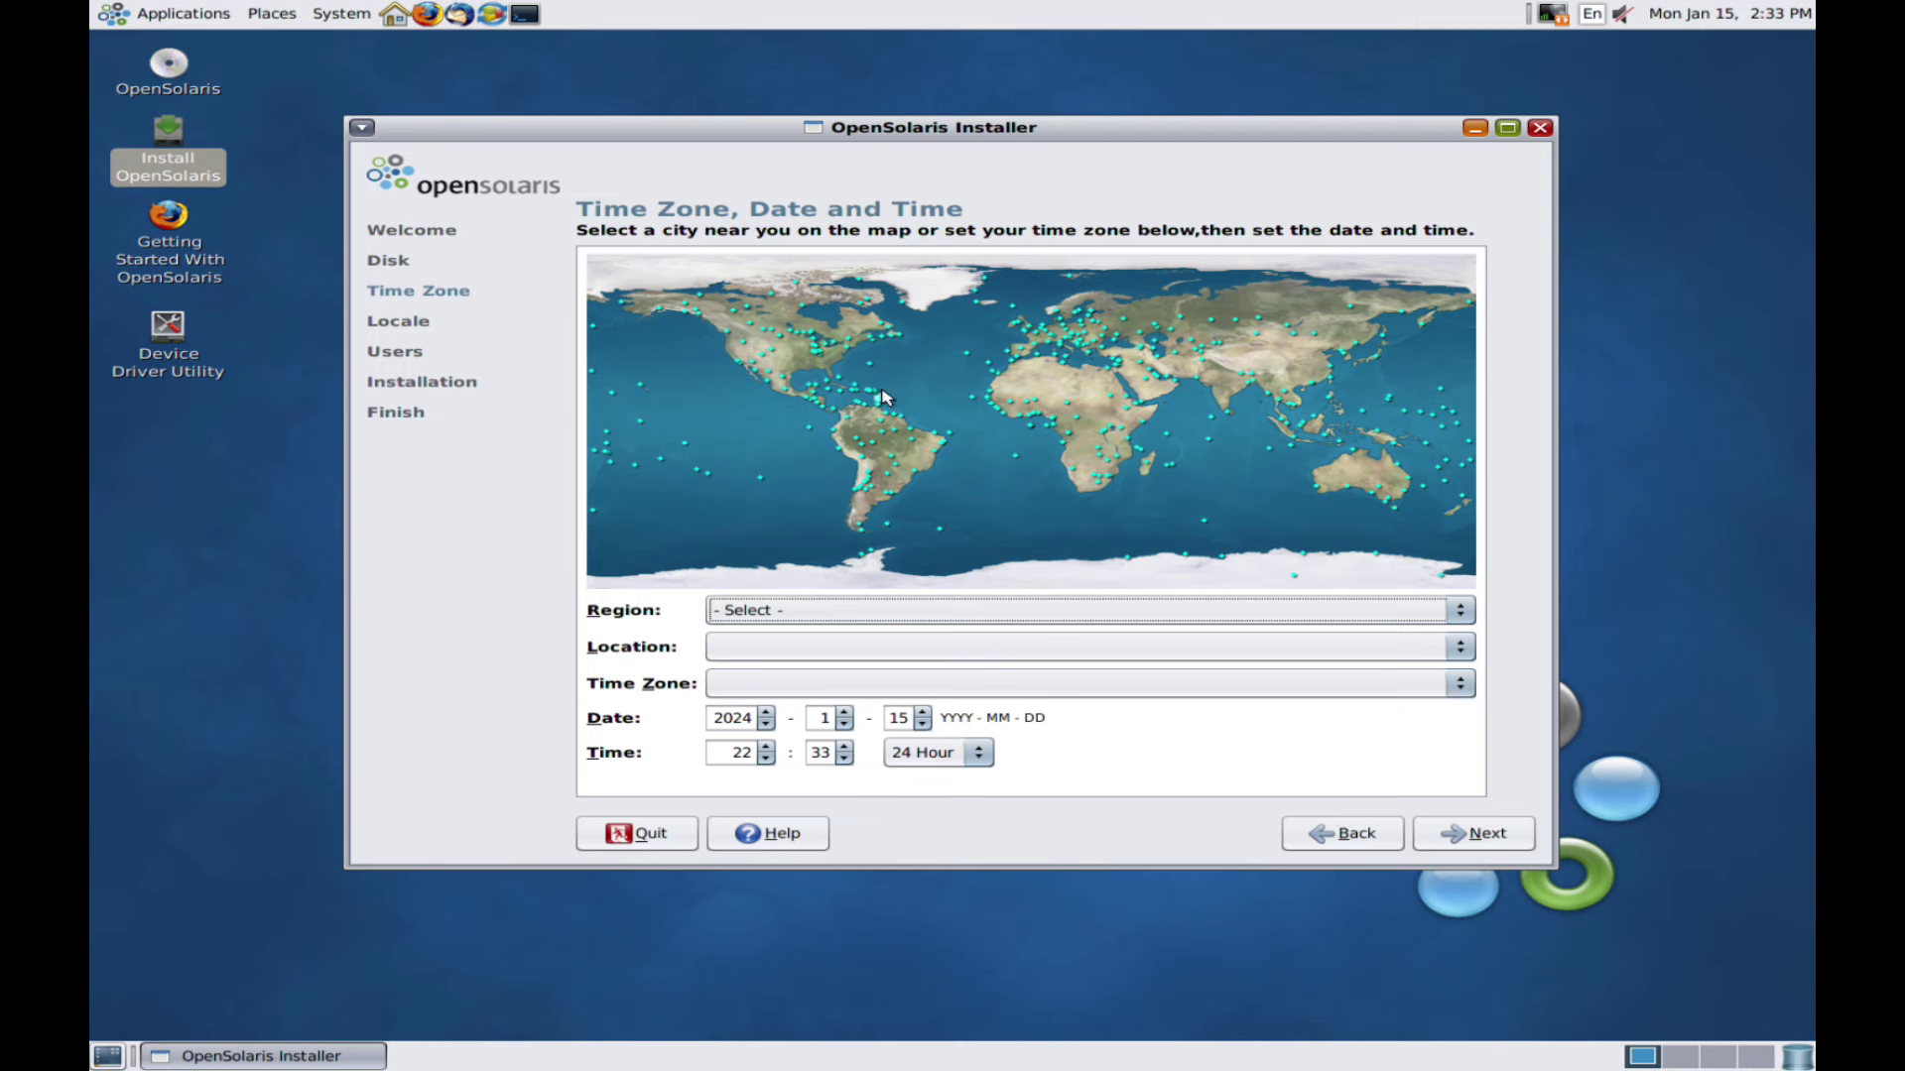
Step: Set the time zone to Americas, United States, Eastern Time, and accept the default locale settings
left_click(861, 341)
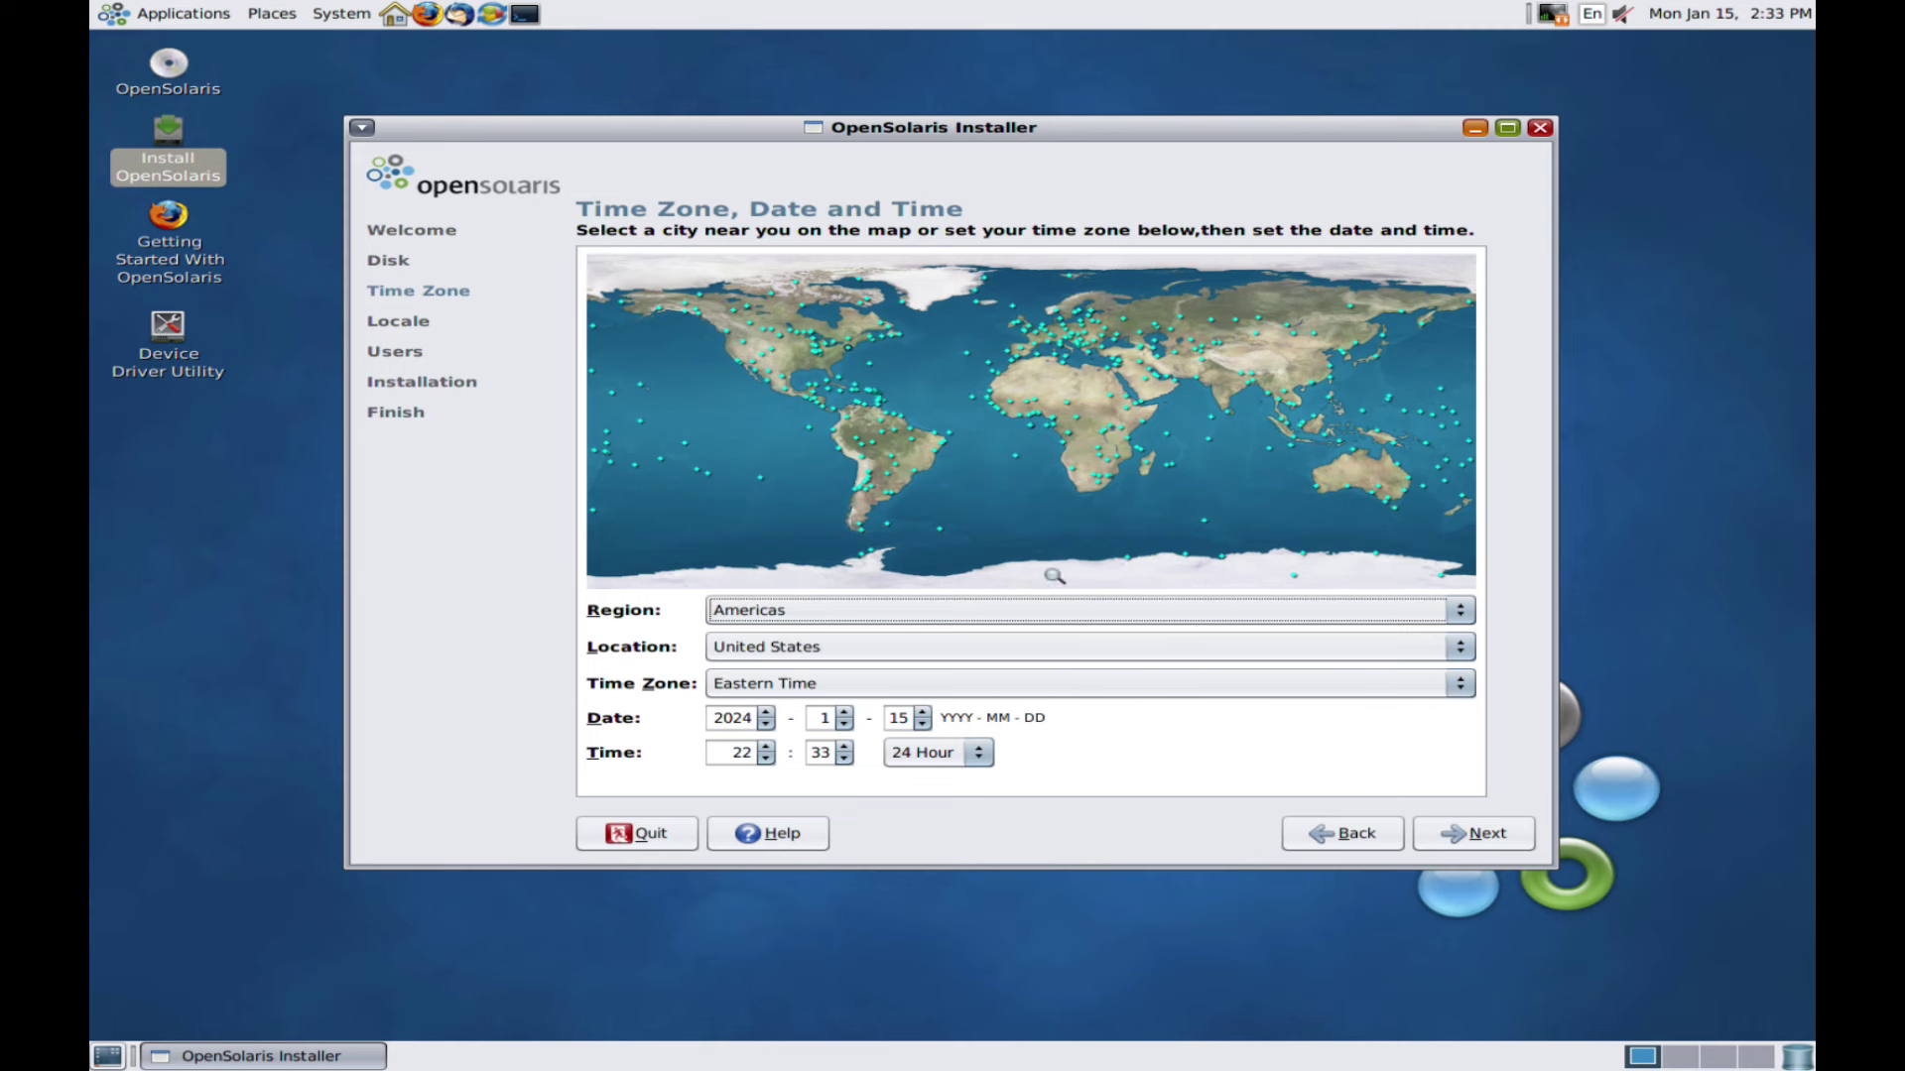
left_click(1442, 838)
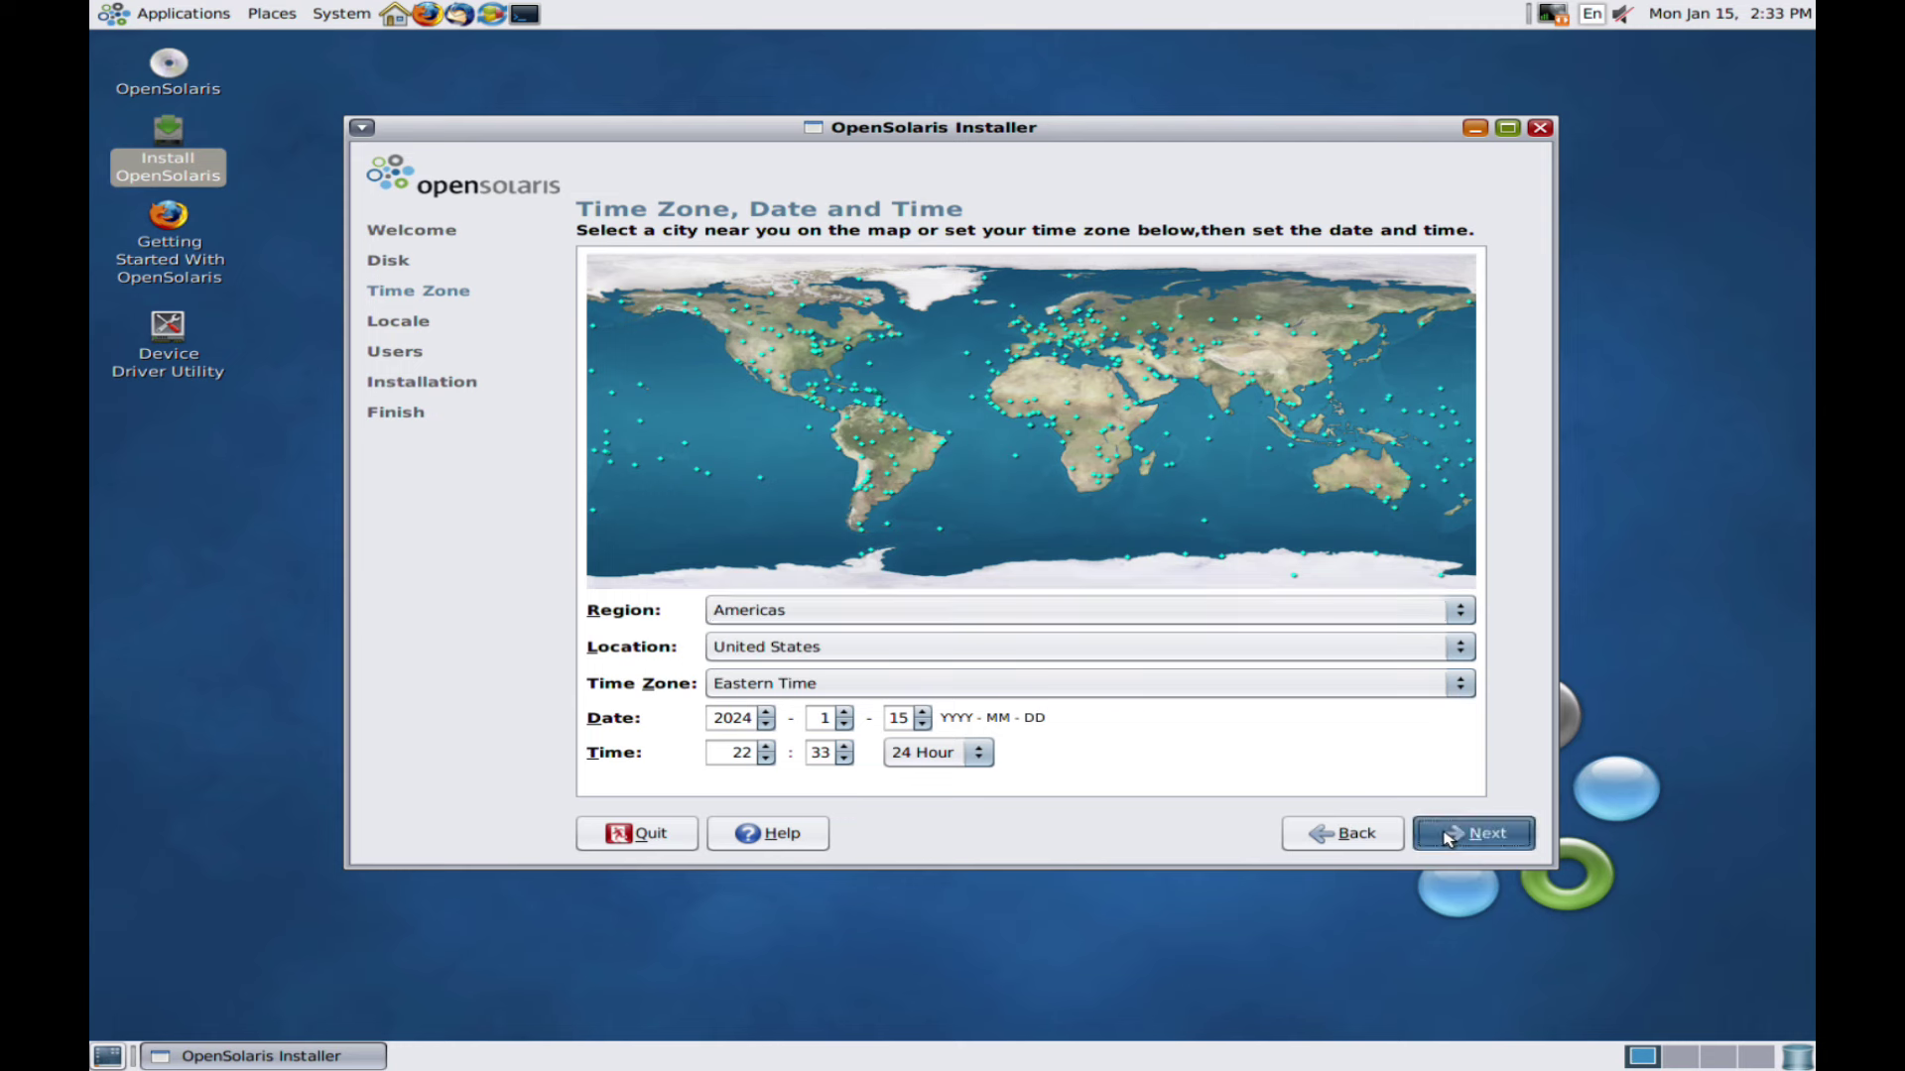
left_click(1437, 838)
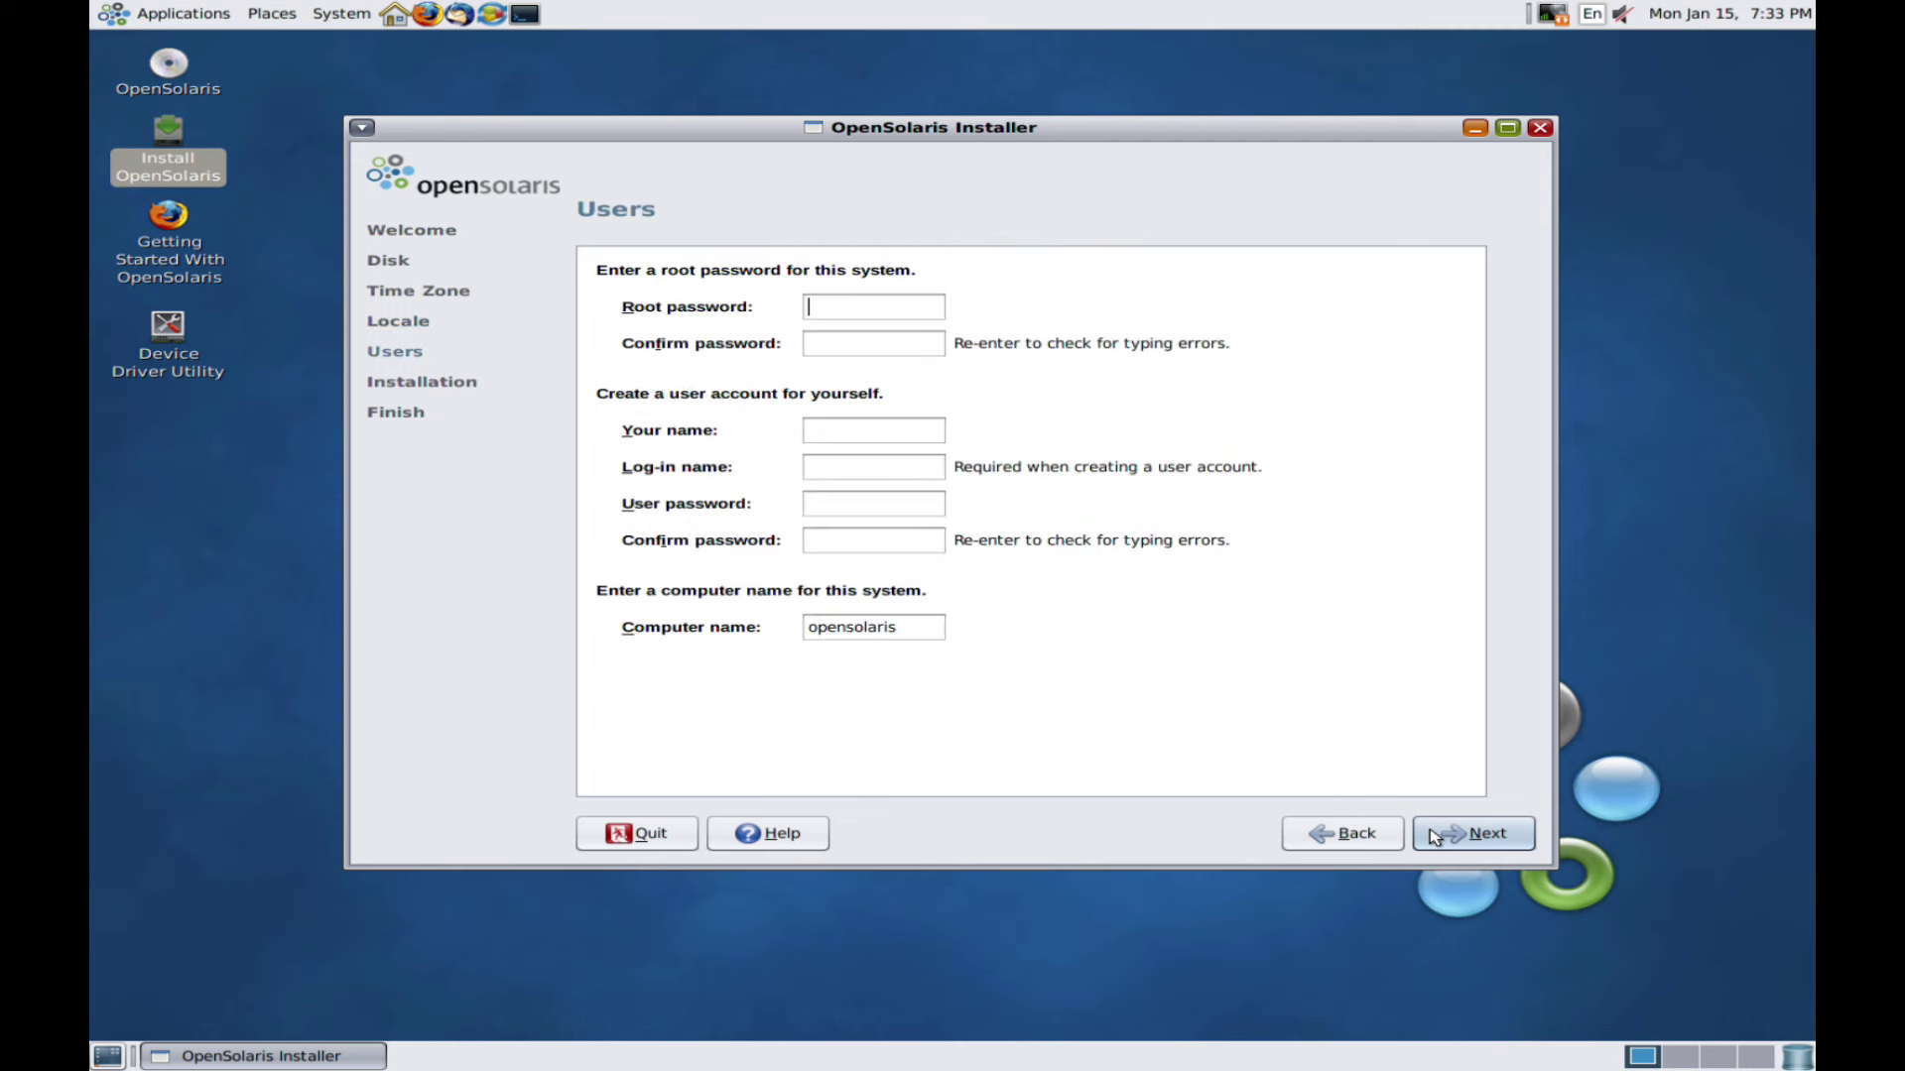
Step: Enter and confirm the root password for the new system
type("a")
key("Tab")
type("a")
key("Tab")
Step: Create a user account named InstallOS with log-in name ios, enter and confirm its user password, and keep the default computer name
type("InstallOS")
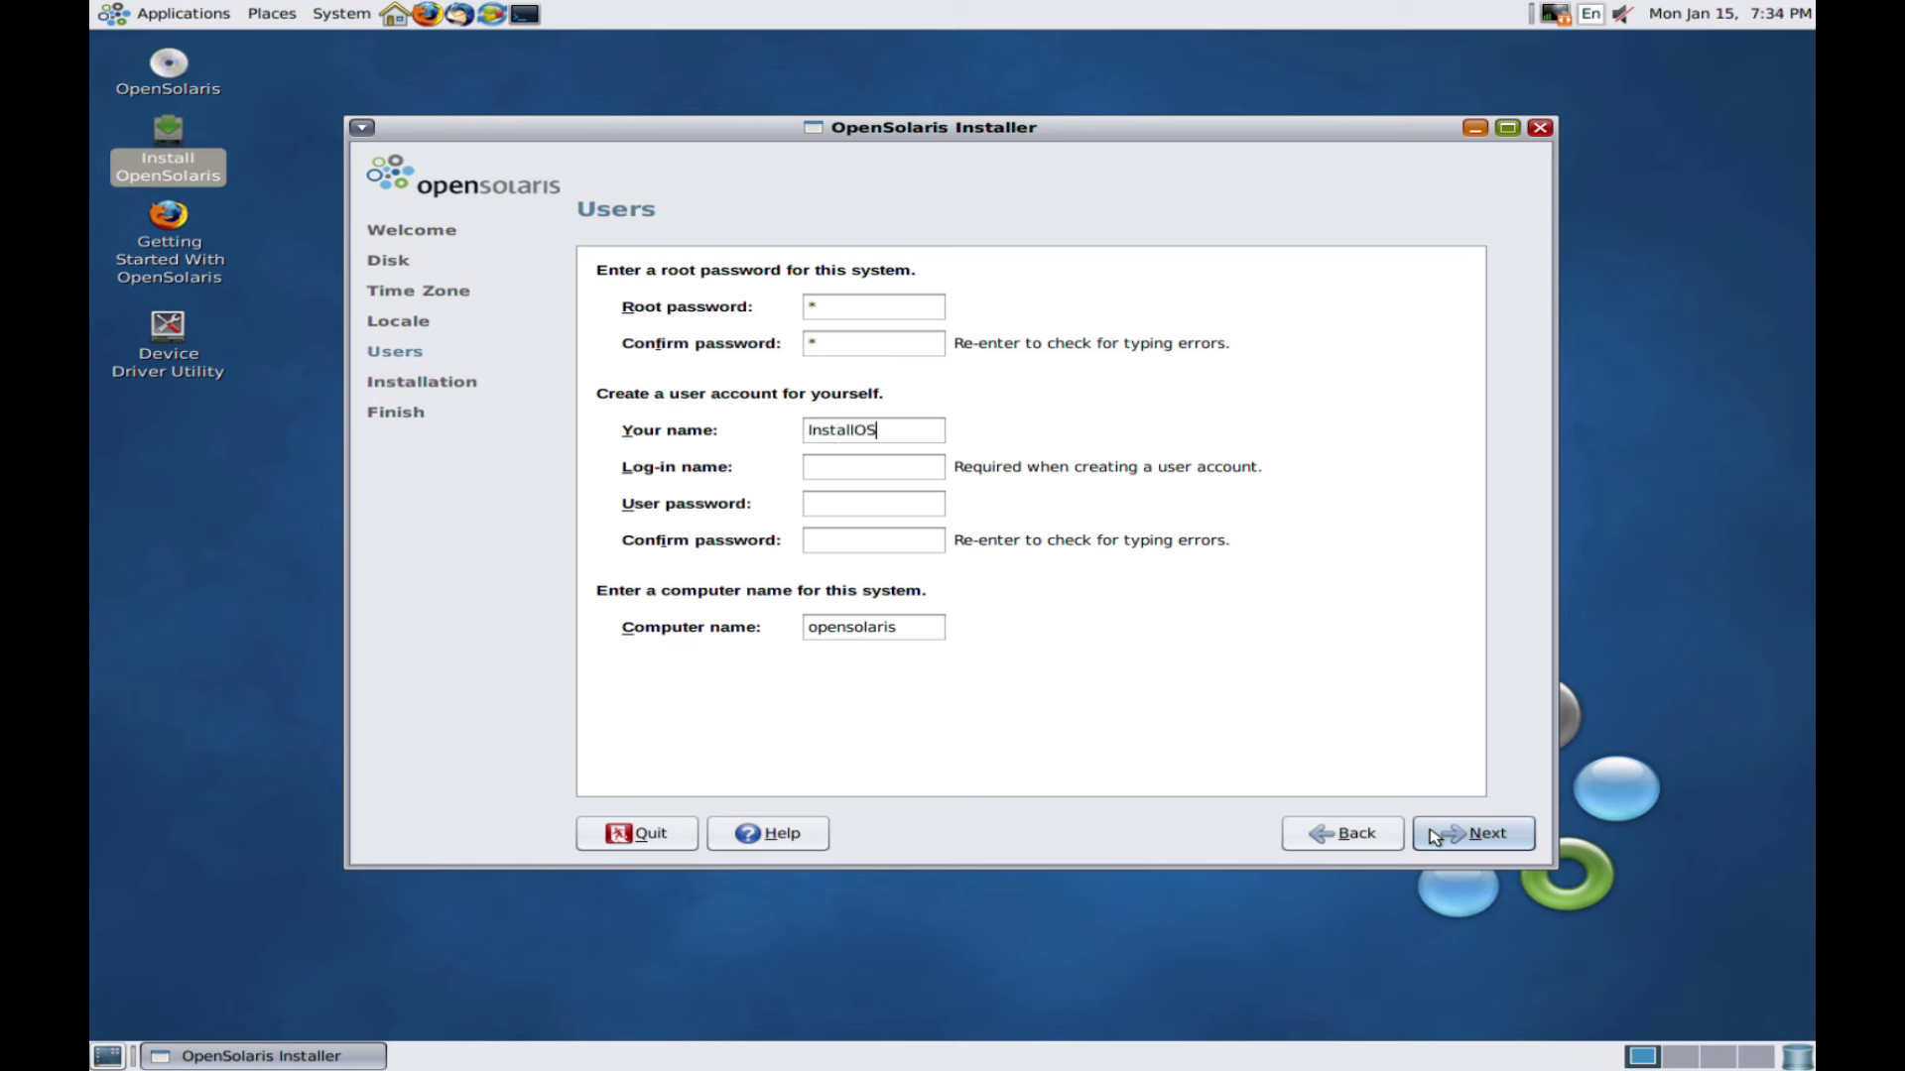
key("Tab")
type("ios")
key("Tab")
type("*")
key("Tab")
type("*")
left_click(1435, 836)
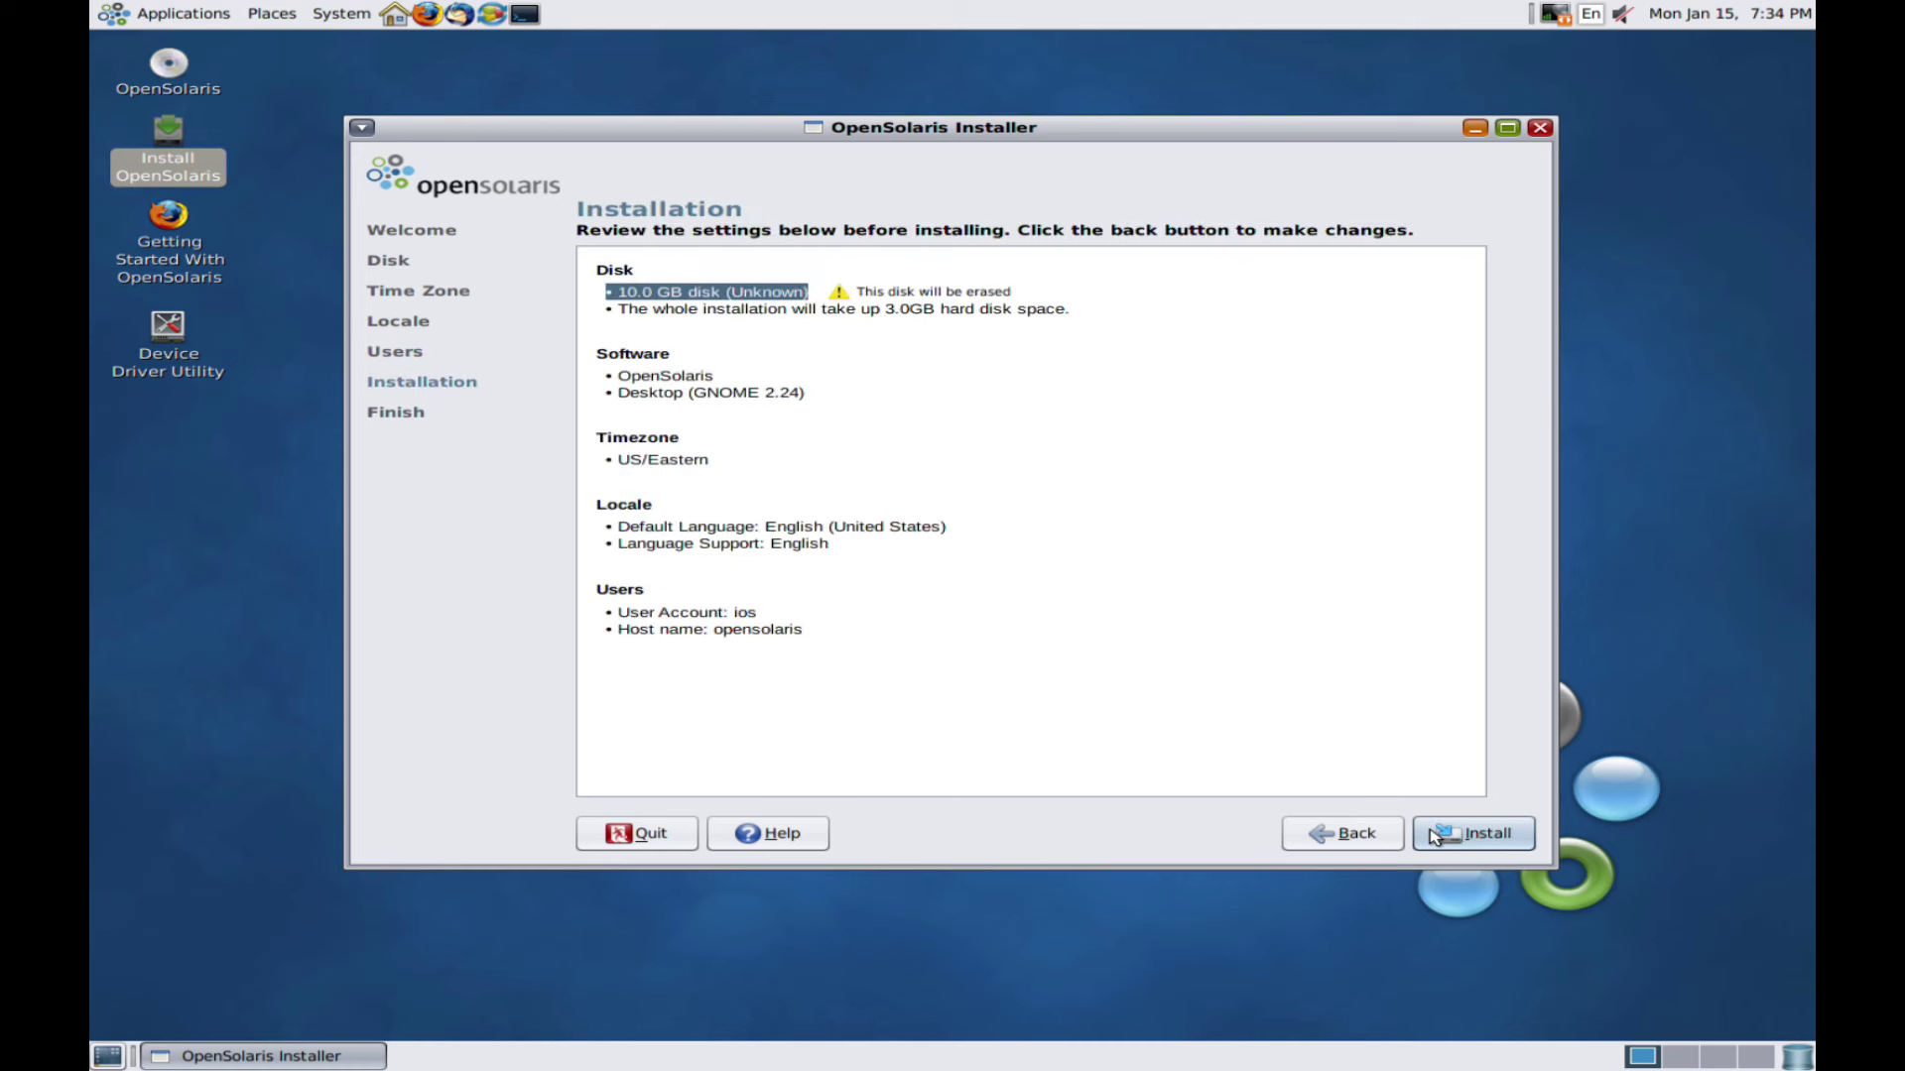
Step: Install OpenSolaris with the reviewed settings and reboot into the installed system
left_click(1434, 836)
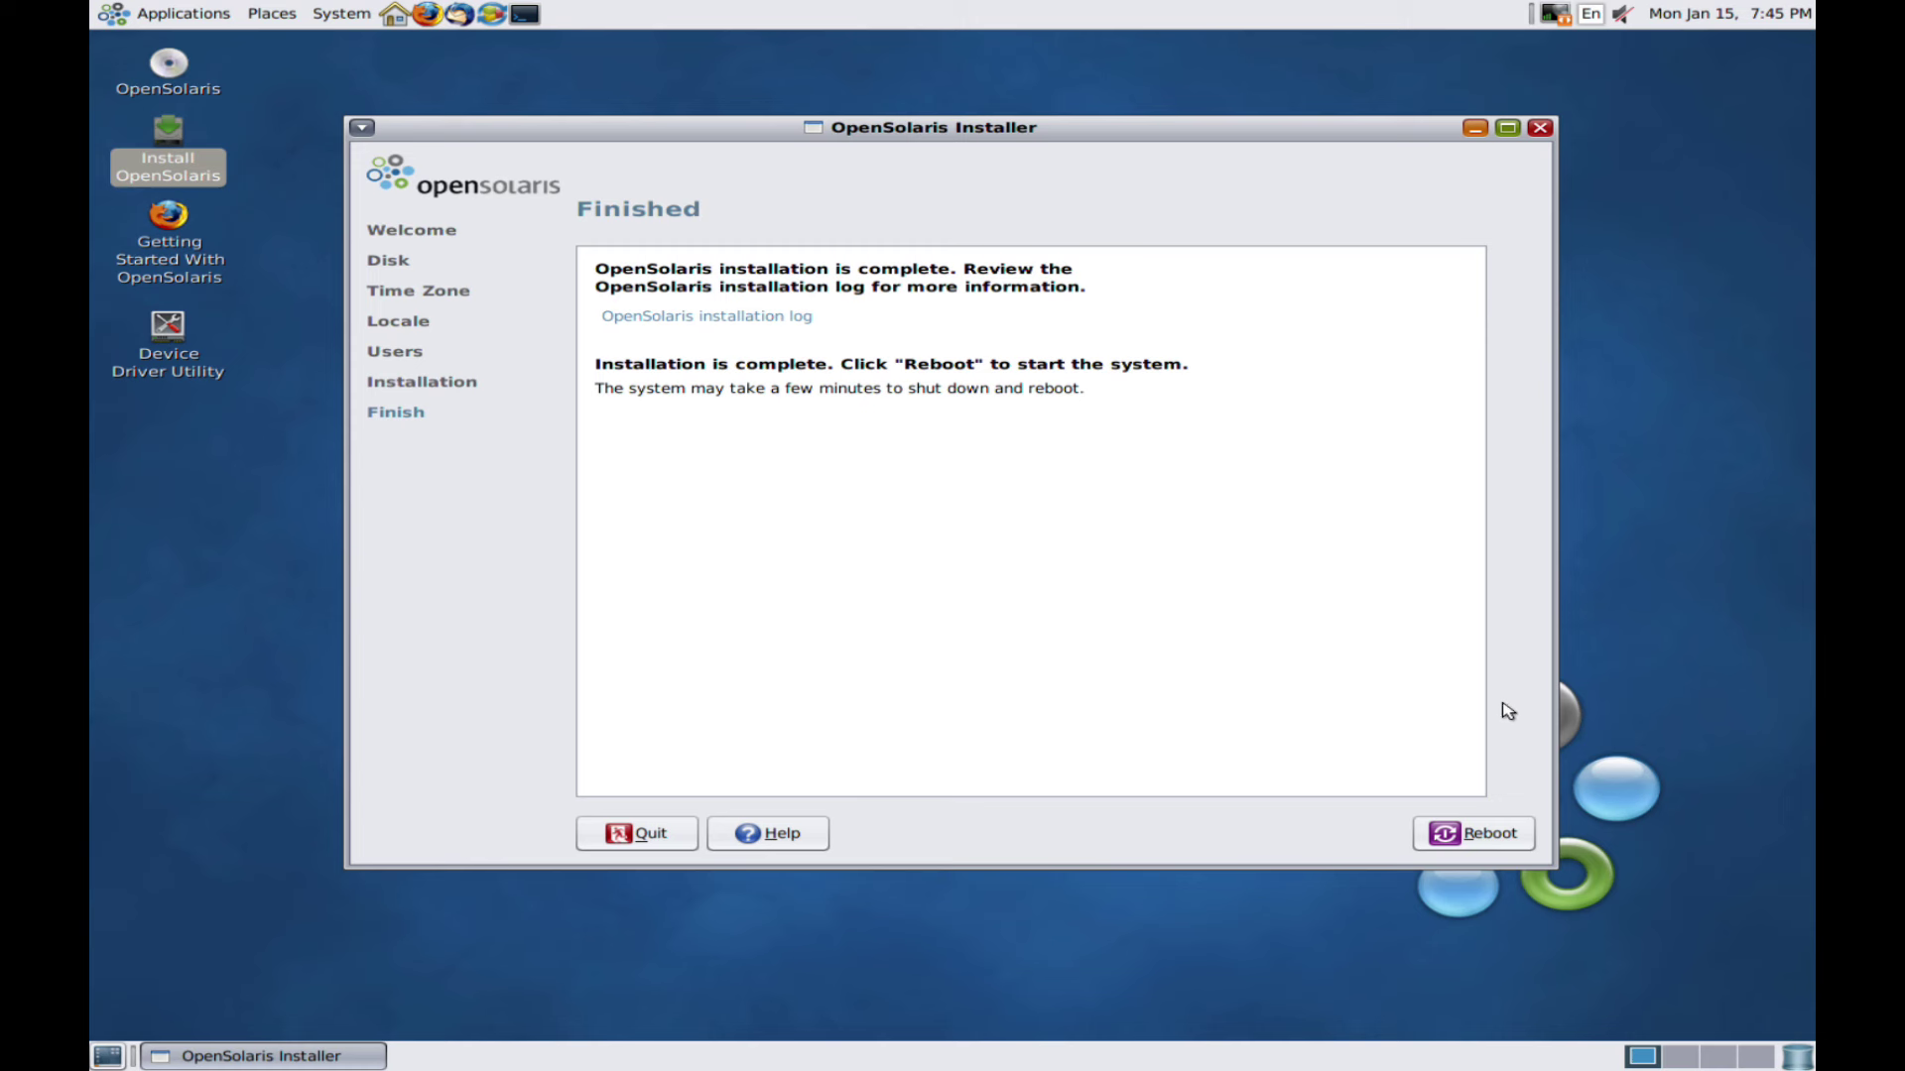
left_click(1461, 836)
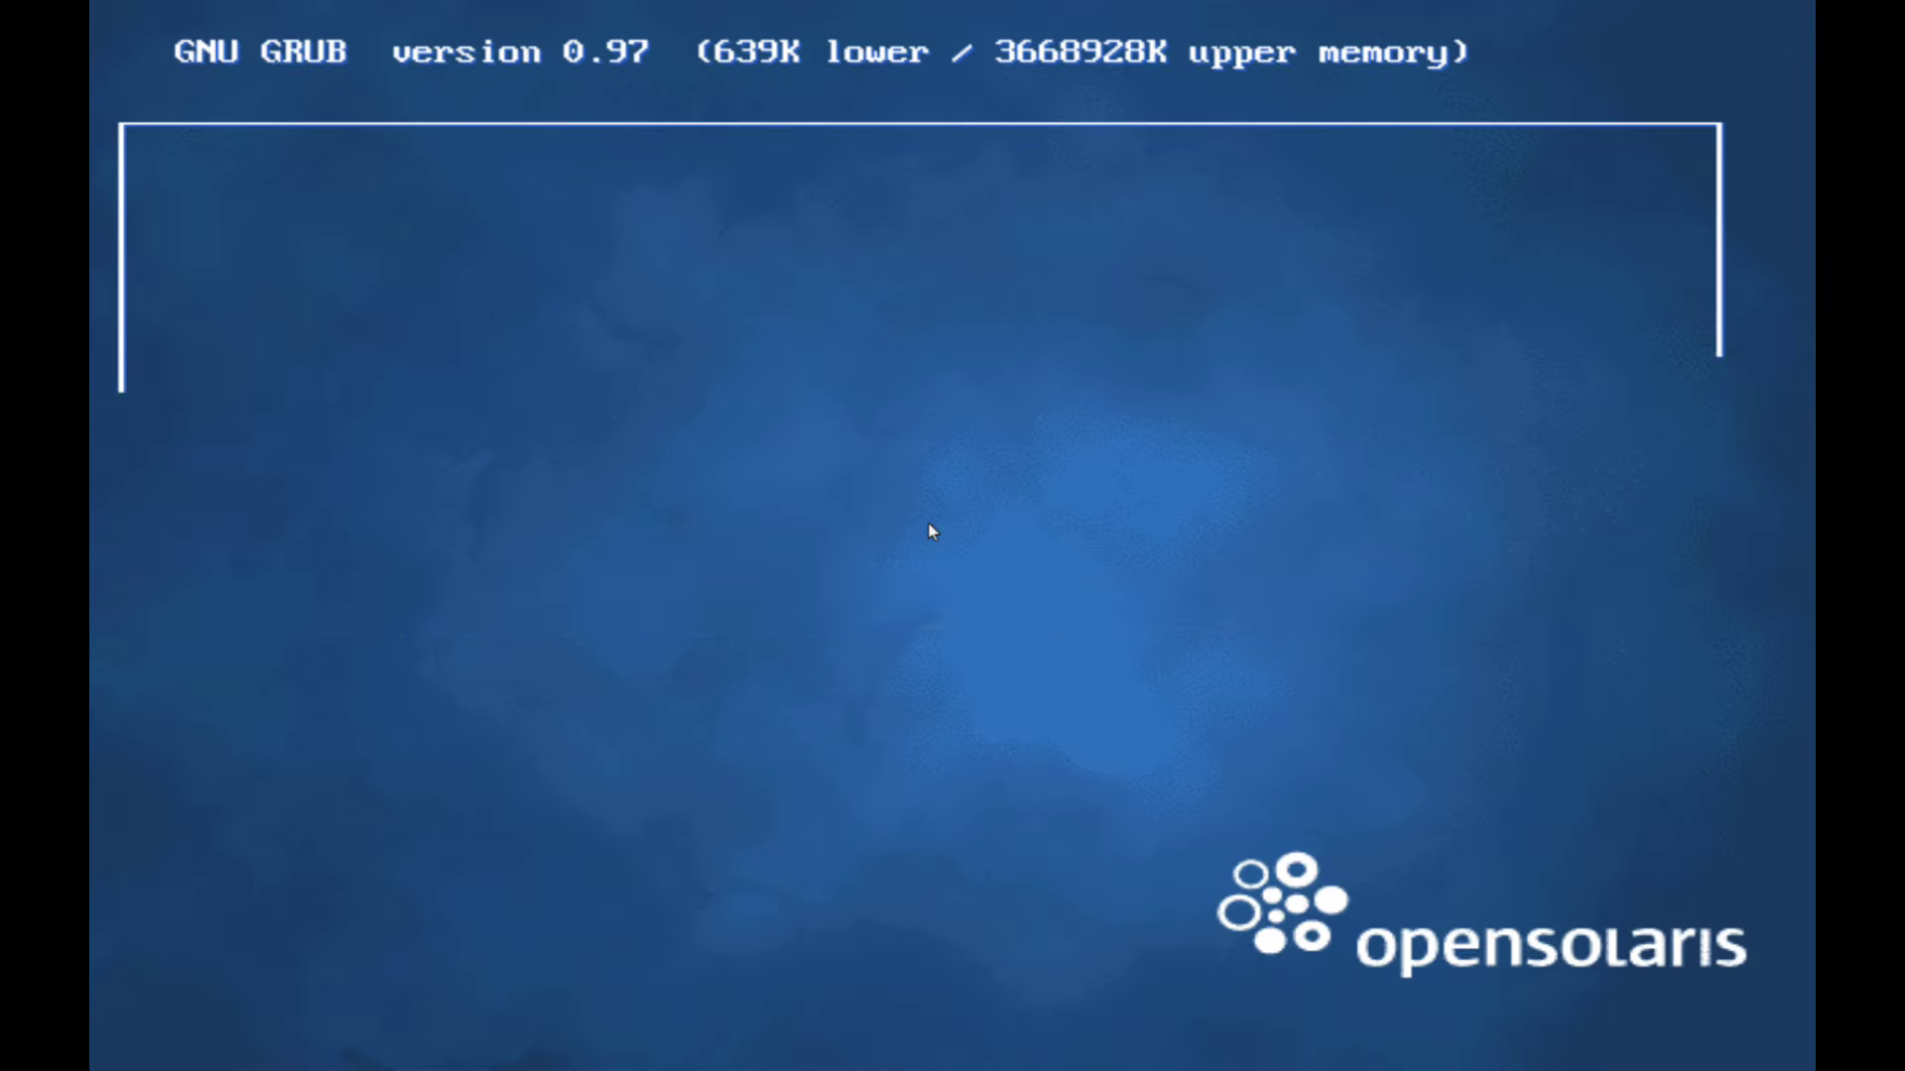
key("Return")
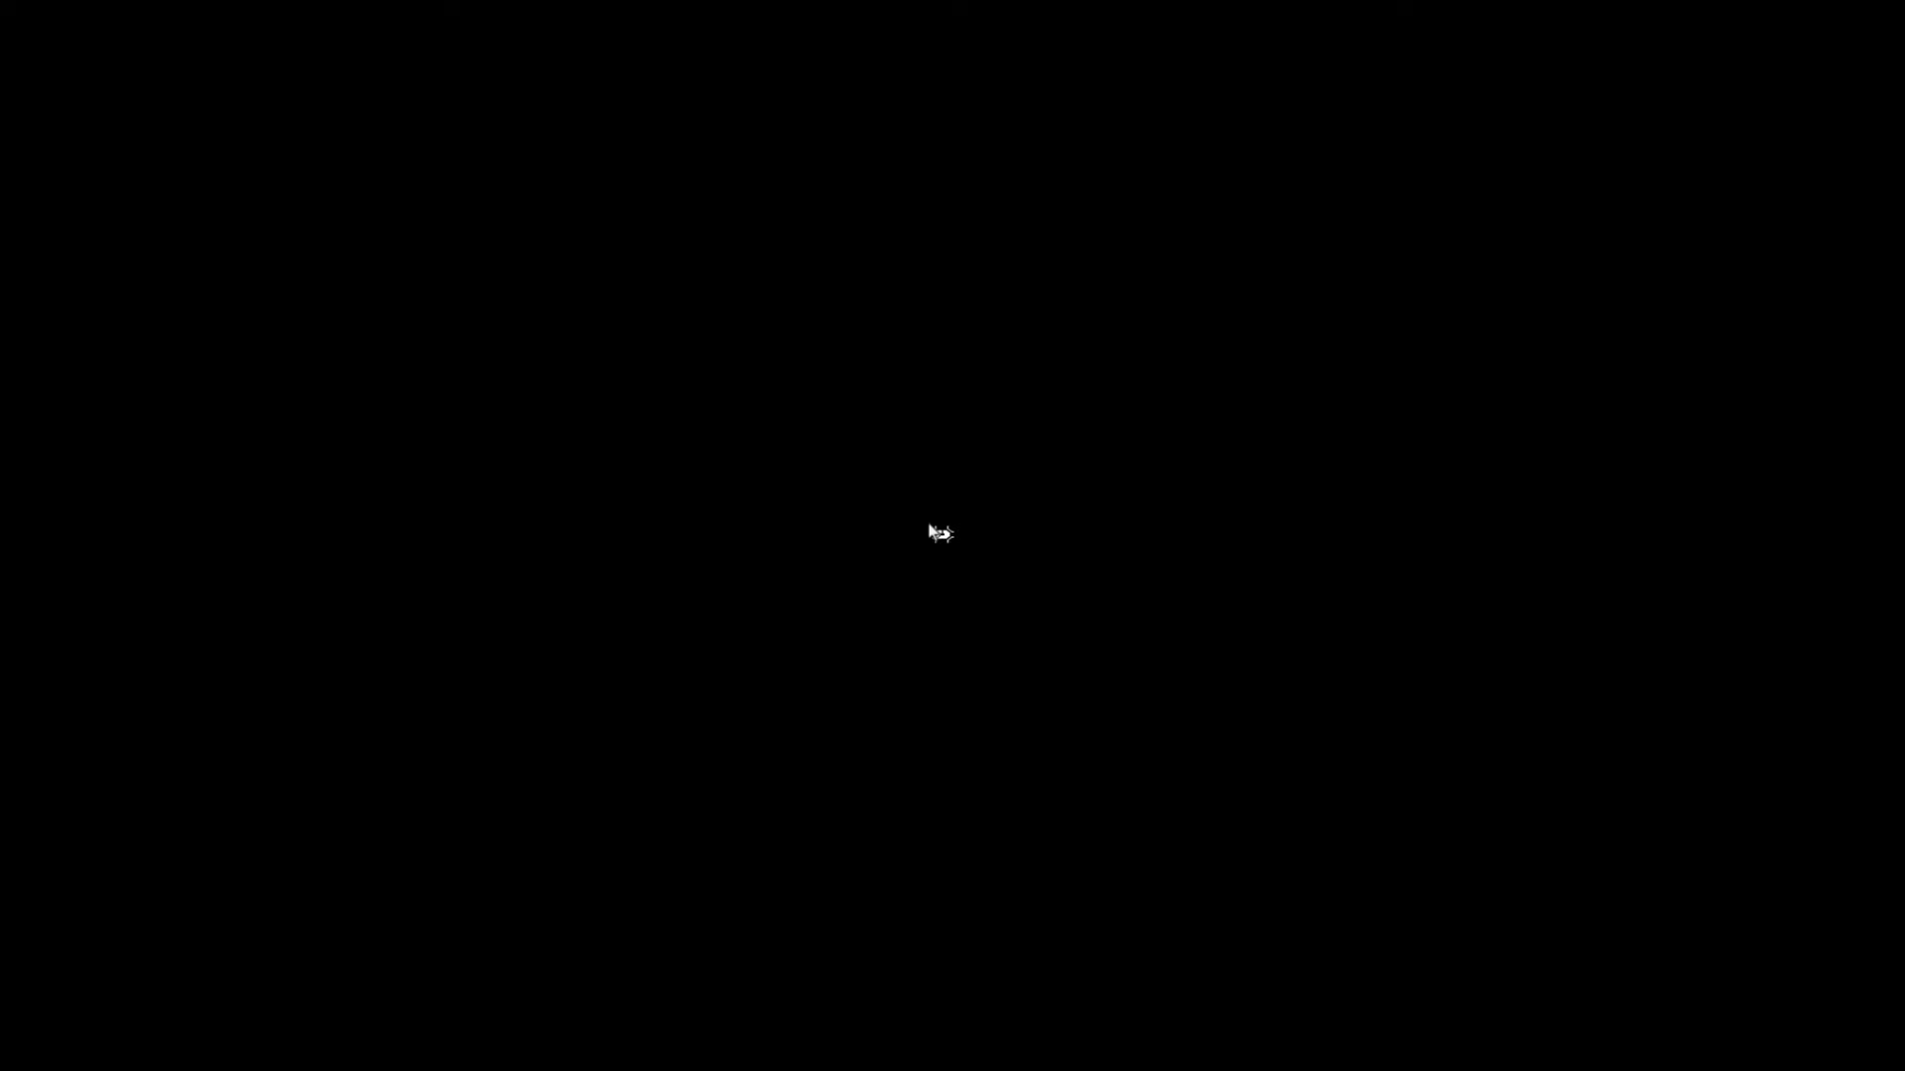
Step: Log in to the installed system as ios with the account password
type("instal")
key("BackSpace")
key("BackSpace")
key("BackSpace")
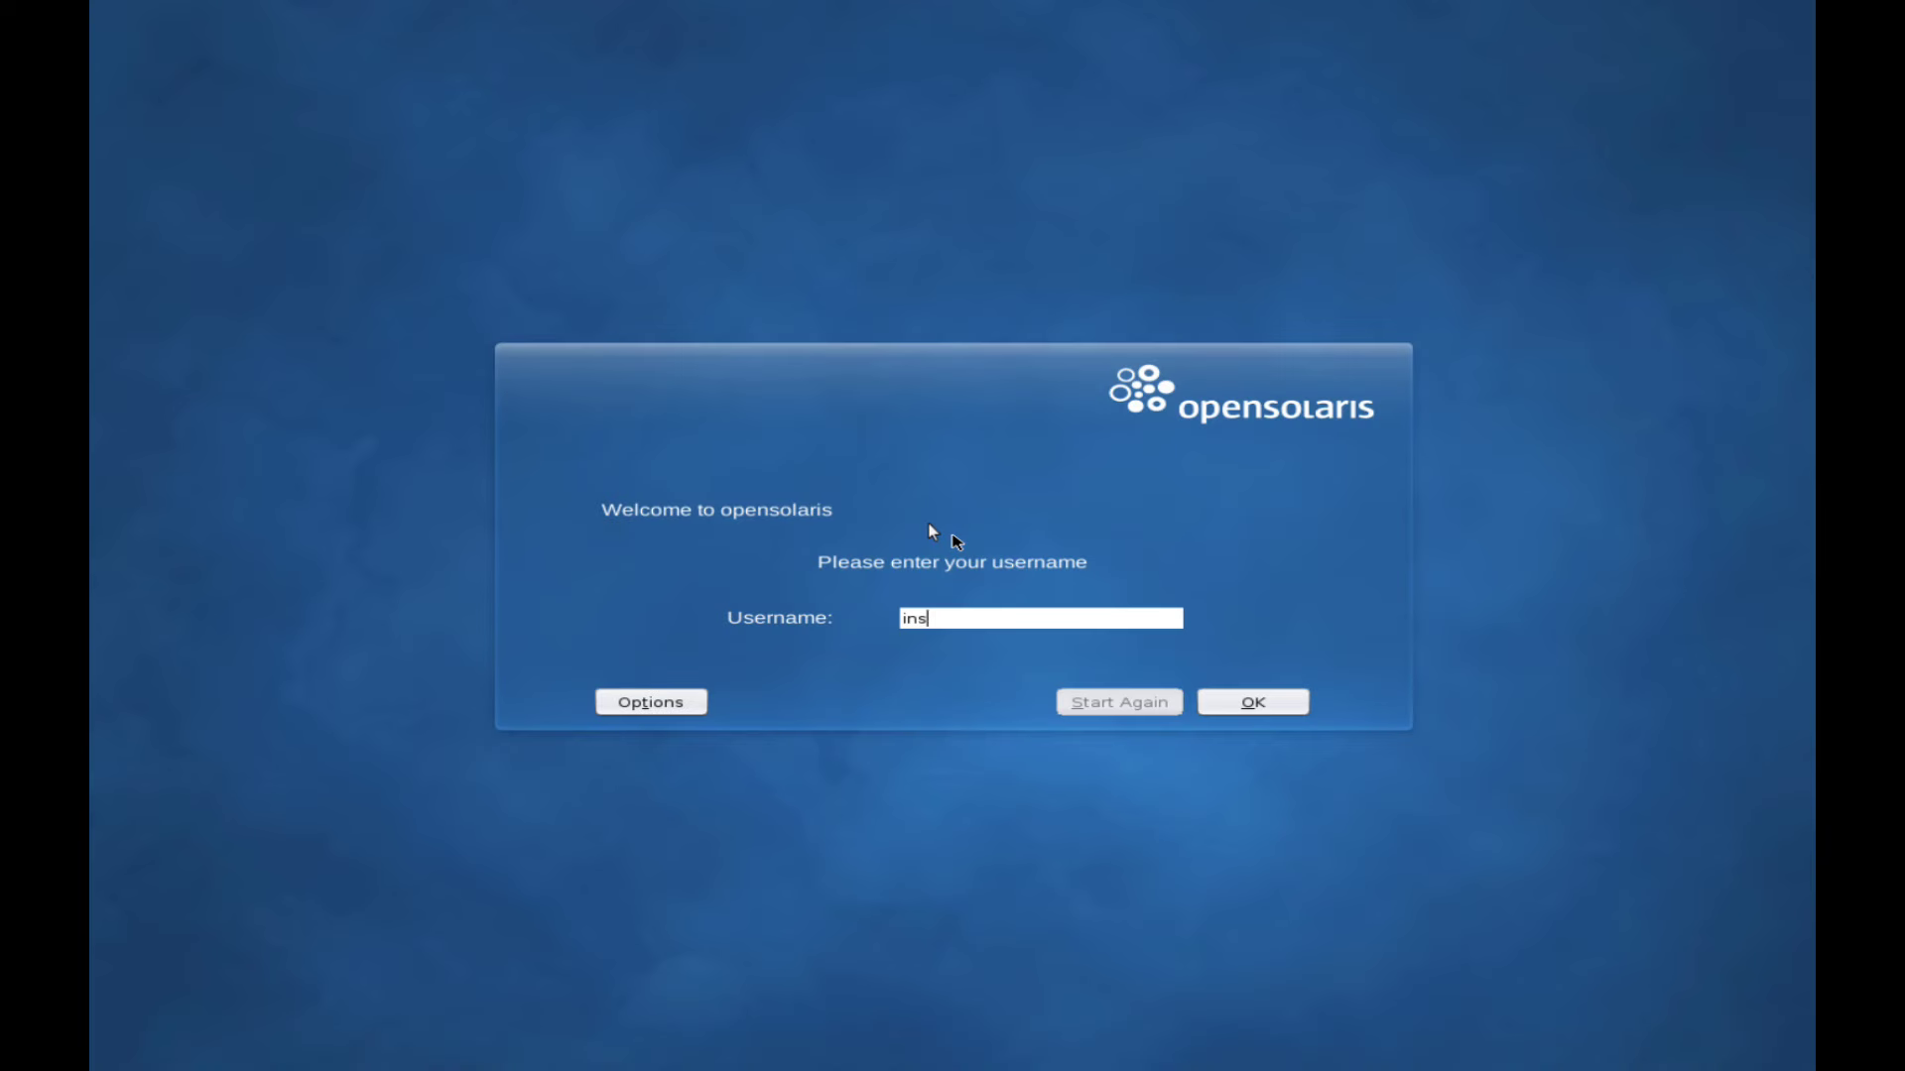
key("BackSpace")
key("BackSpace")
type("os")
key("Return")
type("o")
key("Return")
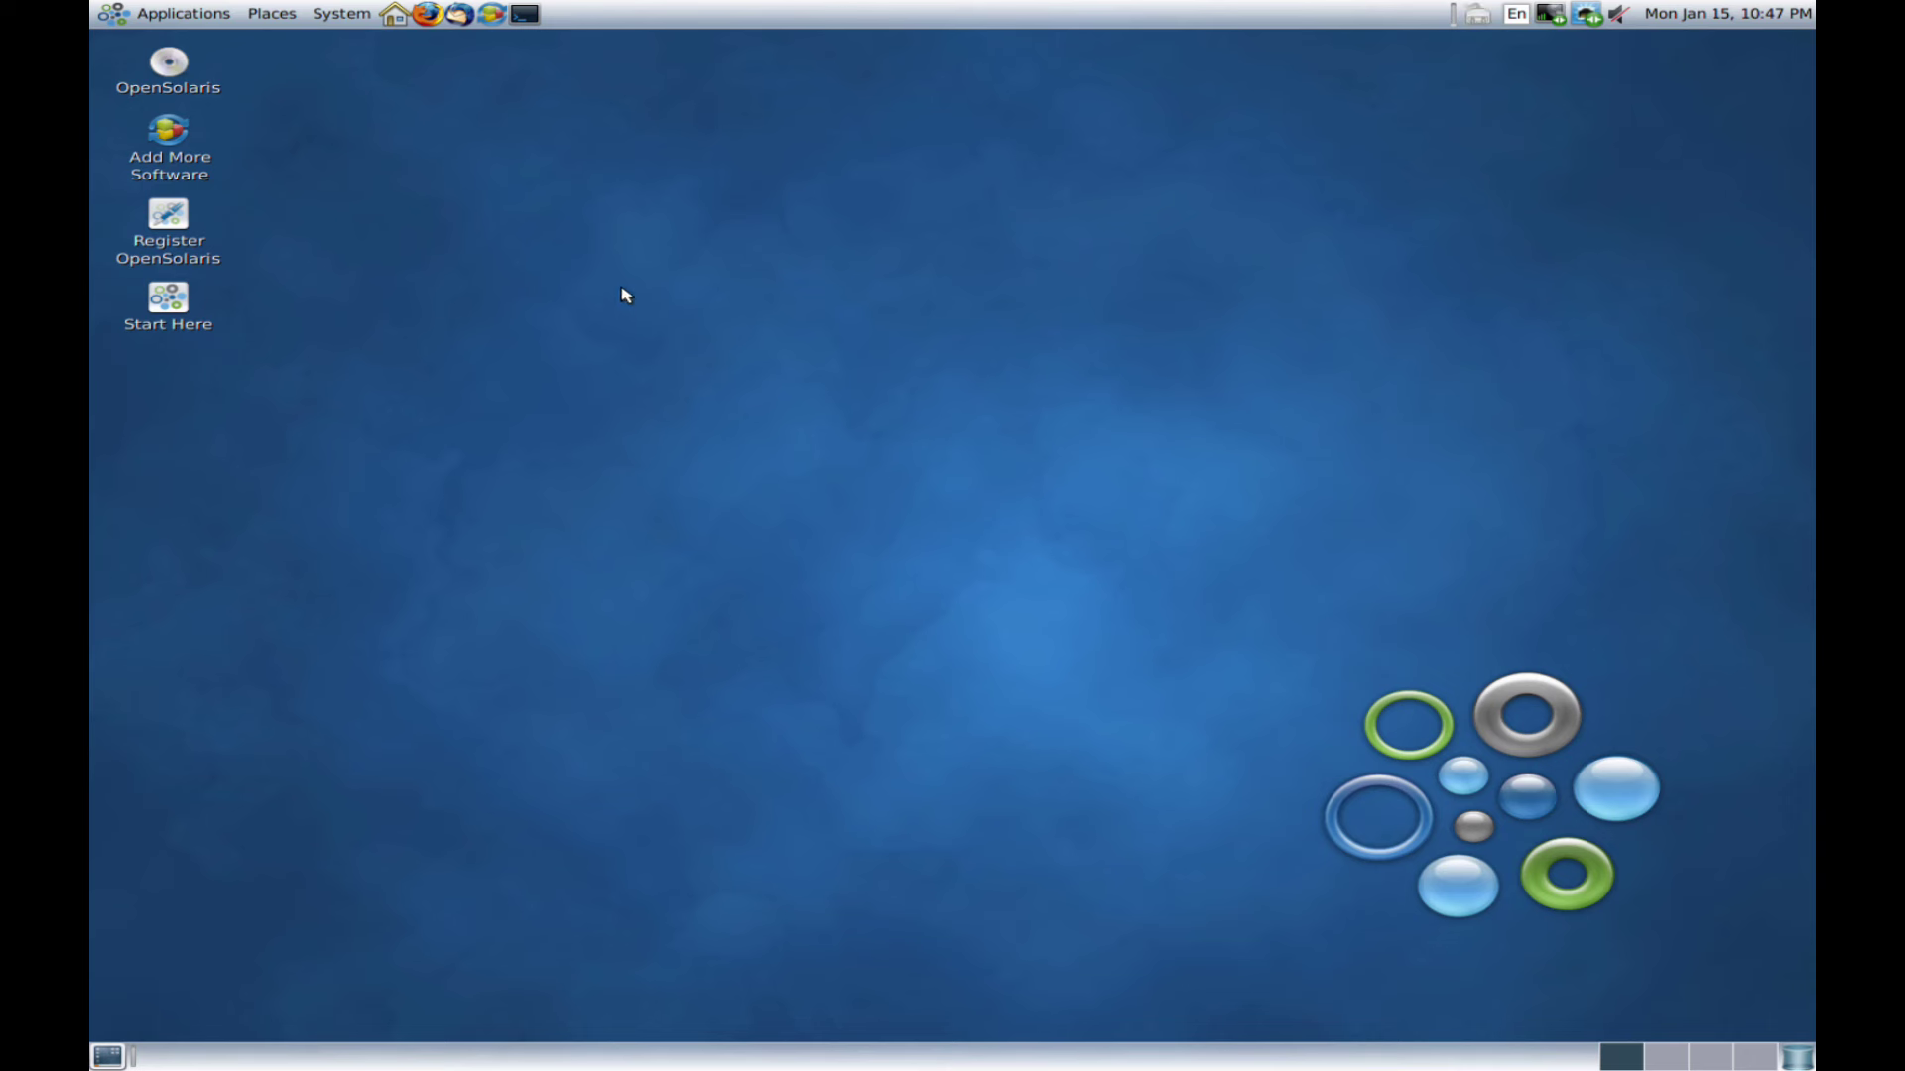
left_click(185, 20)
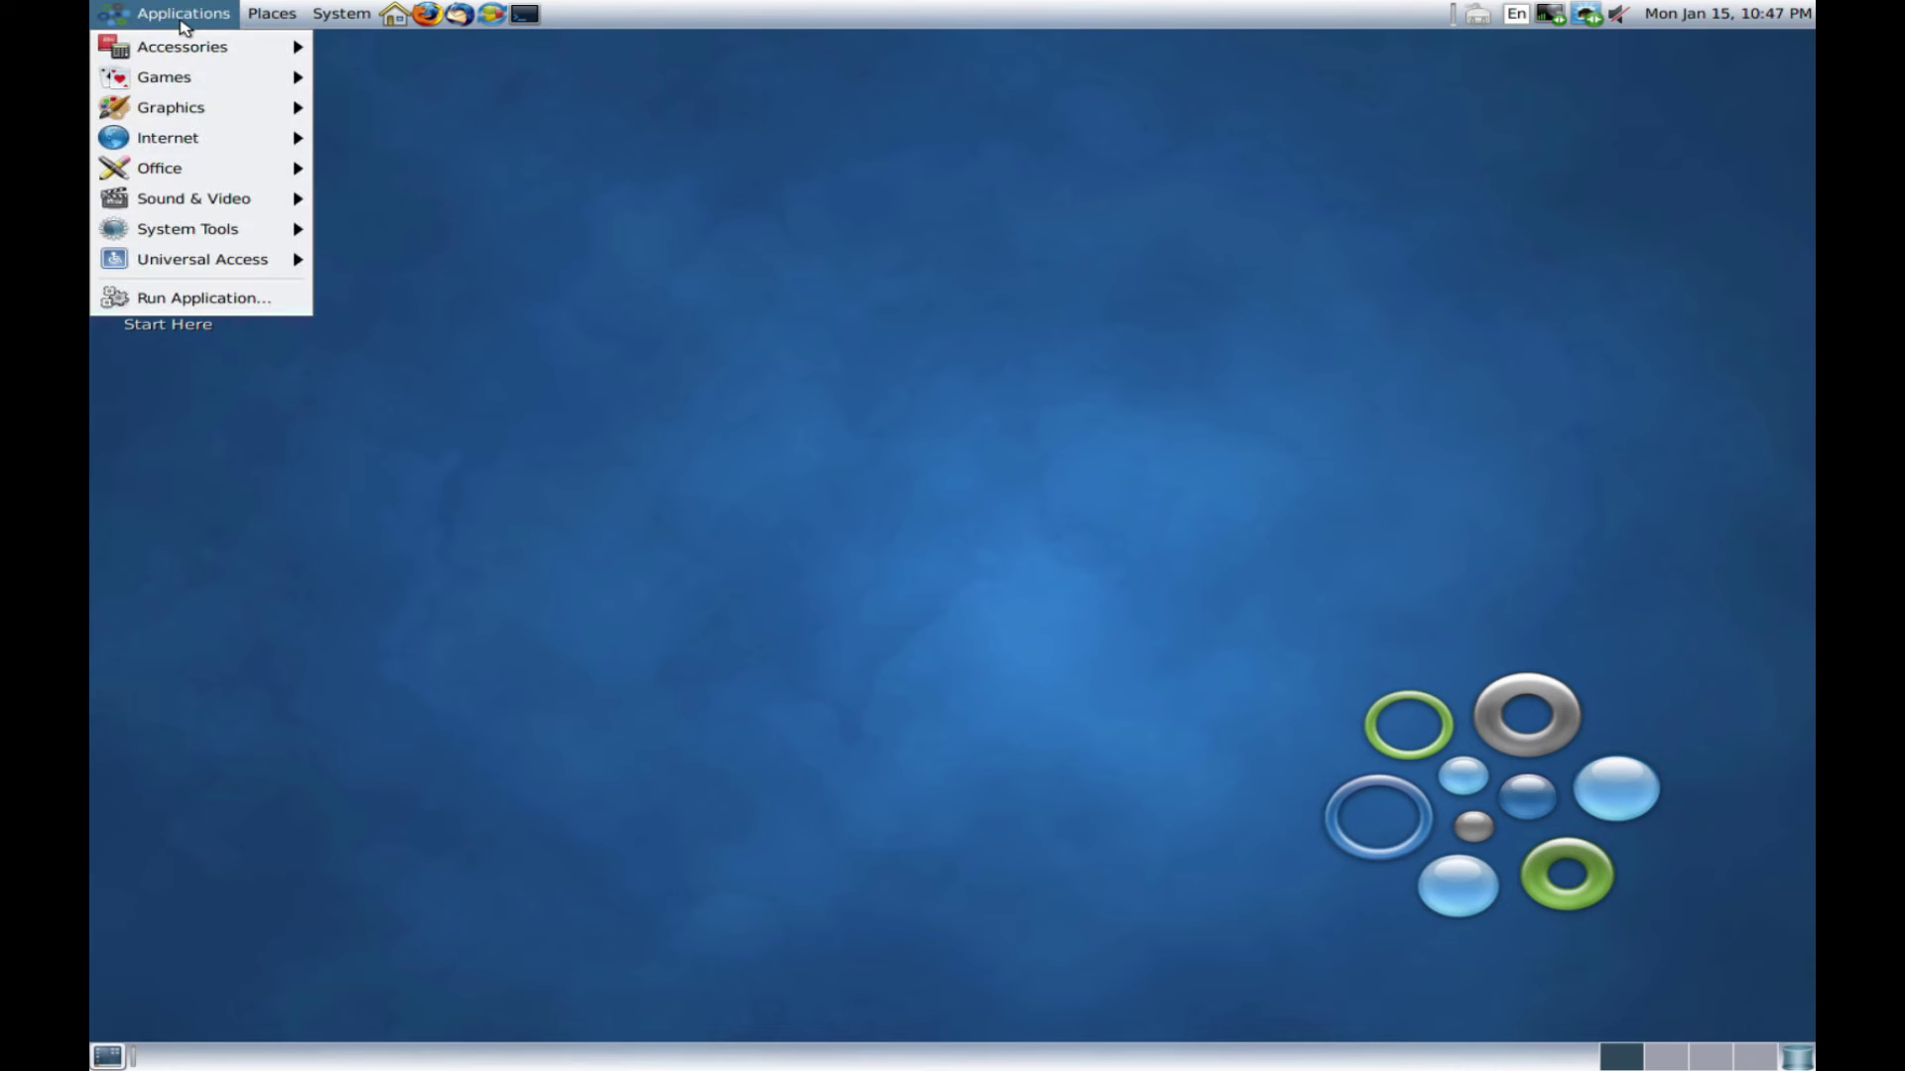
mouse_move(204, 47)
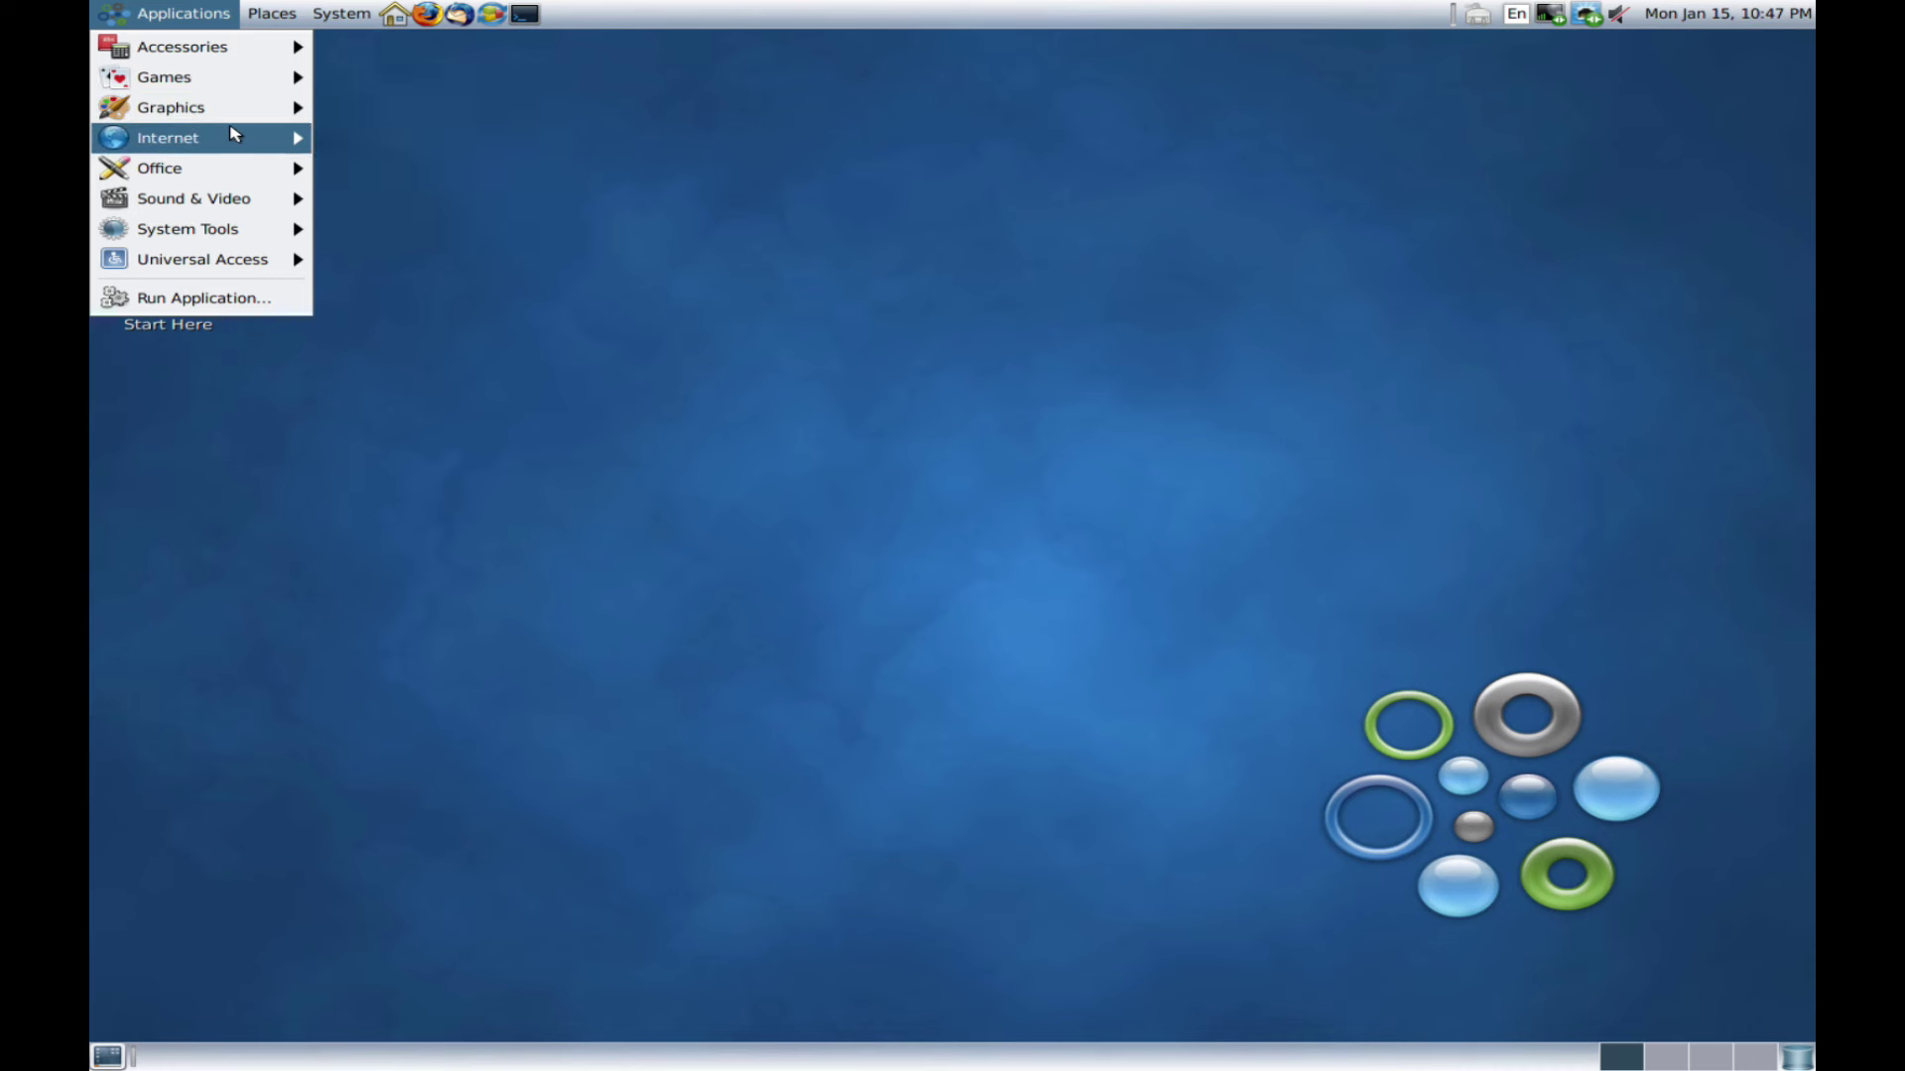
mouse_move(234, 139)
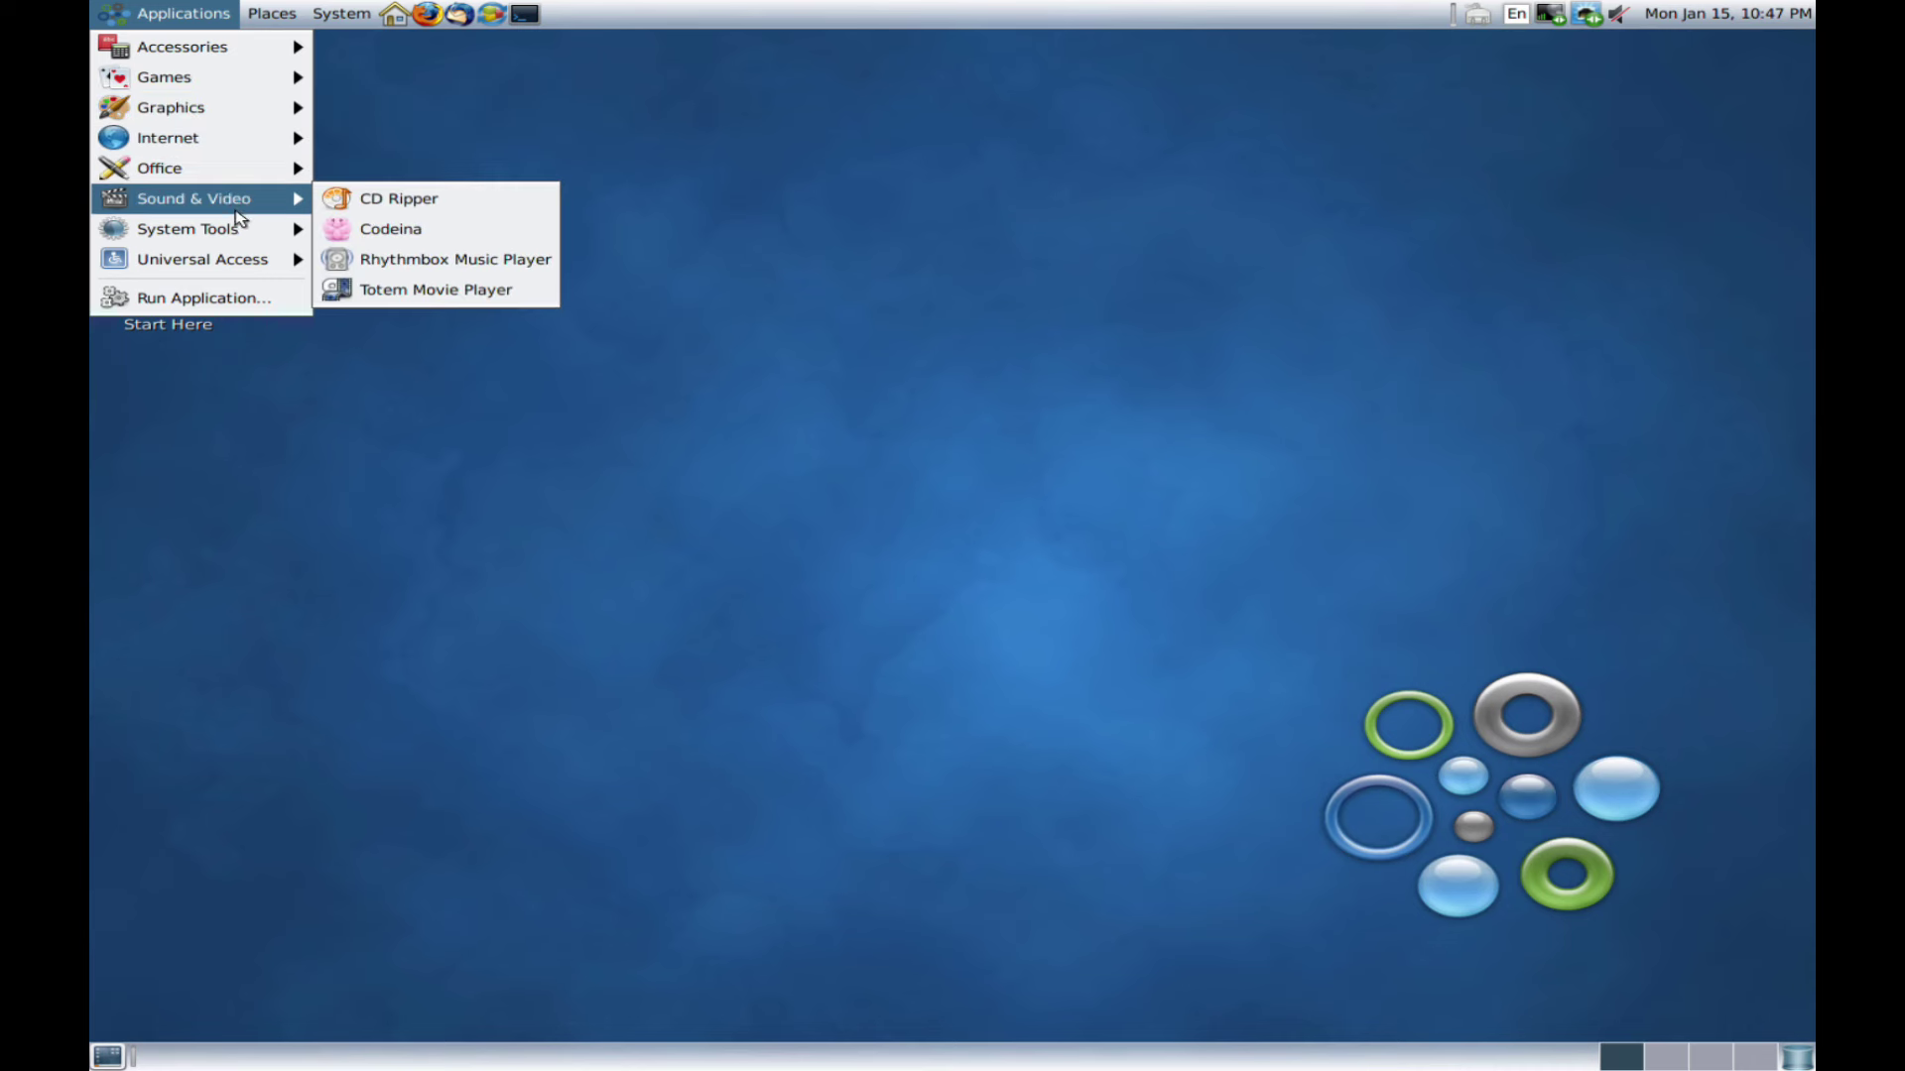
mouse_move(238, 234)
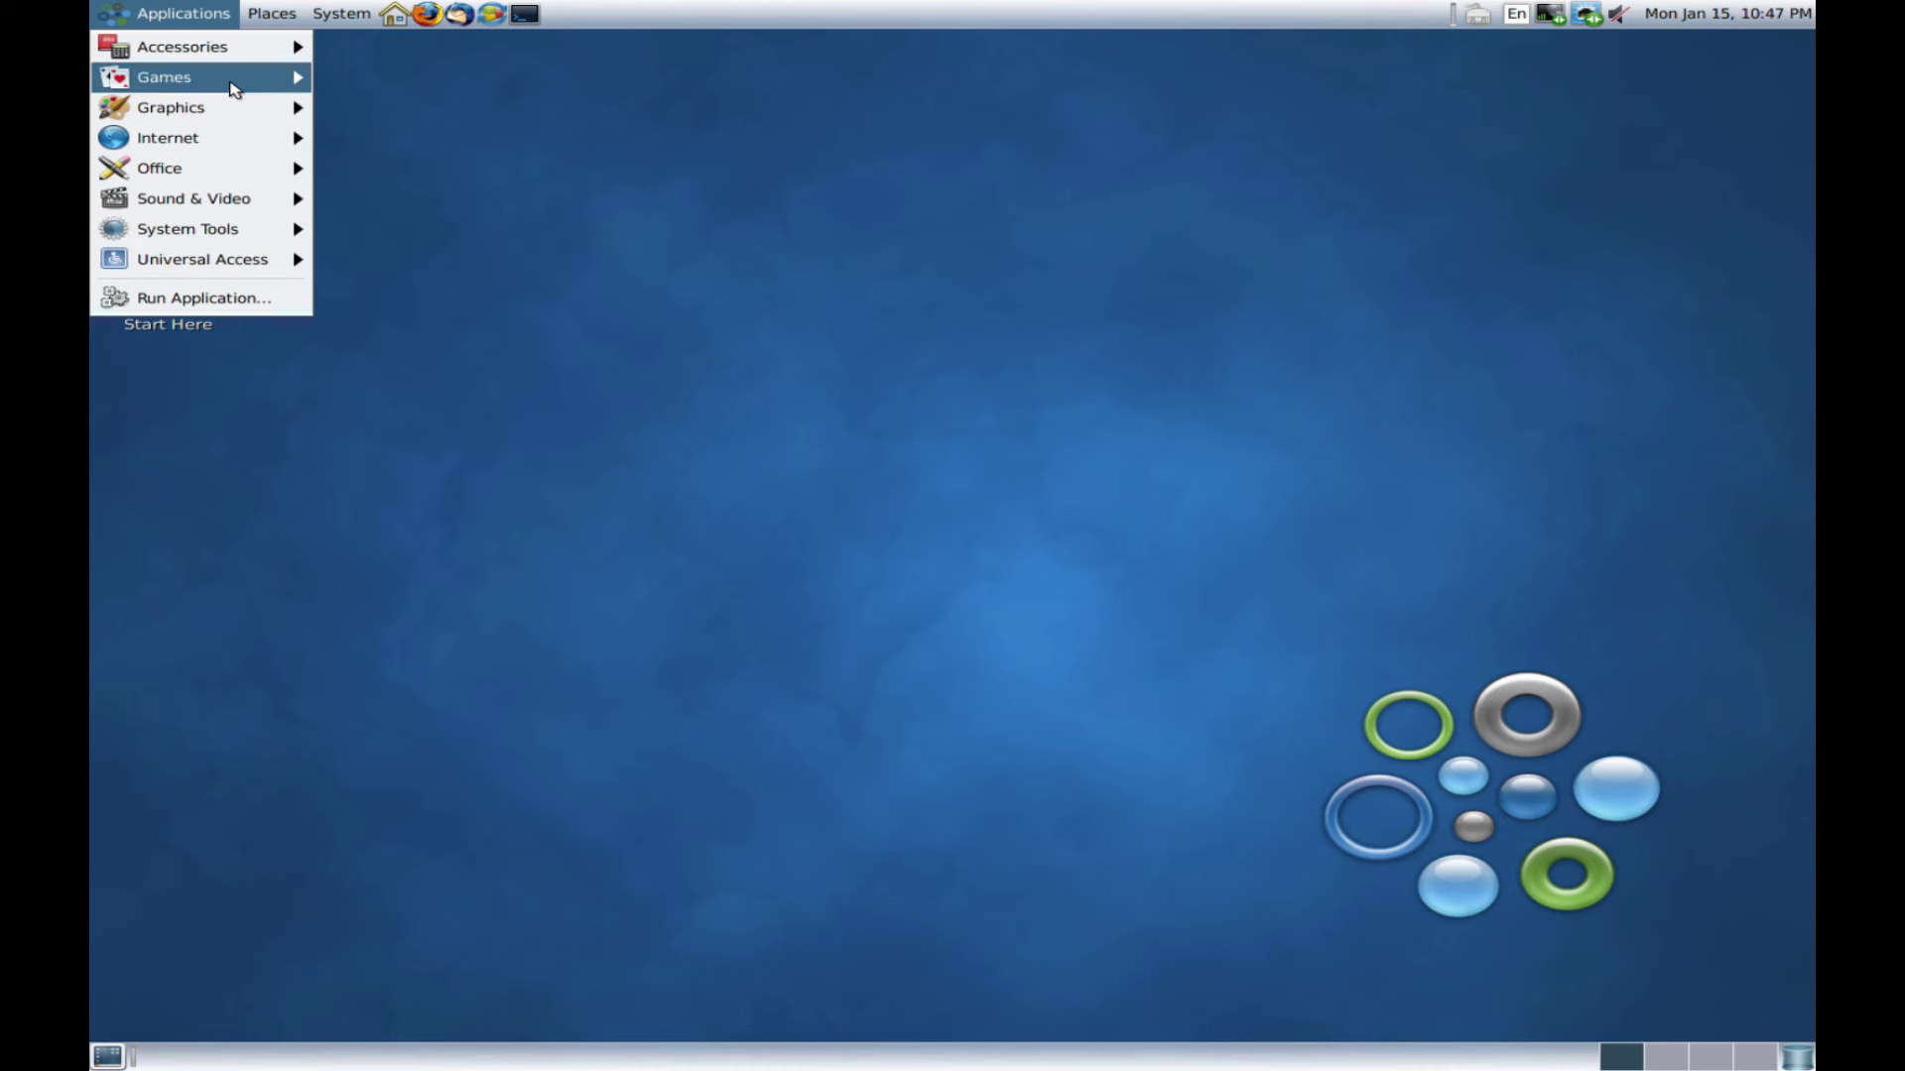
Step: Show the About OpenSolaris information and move its window away from the middle of the desktop
mouse_move(271, 23)
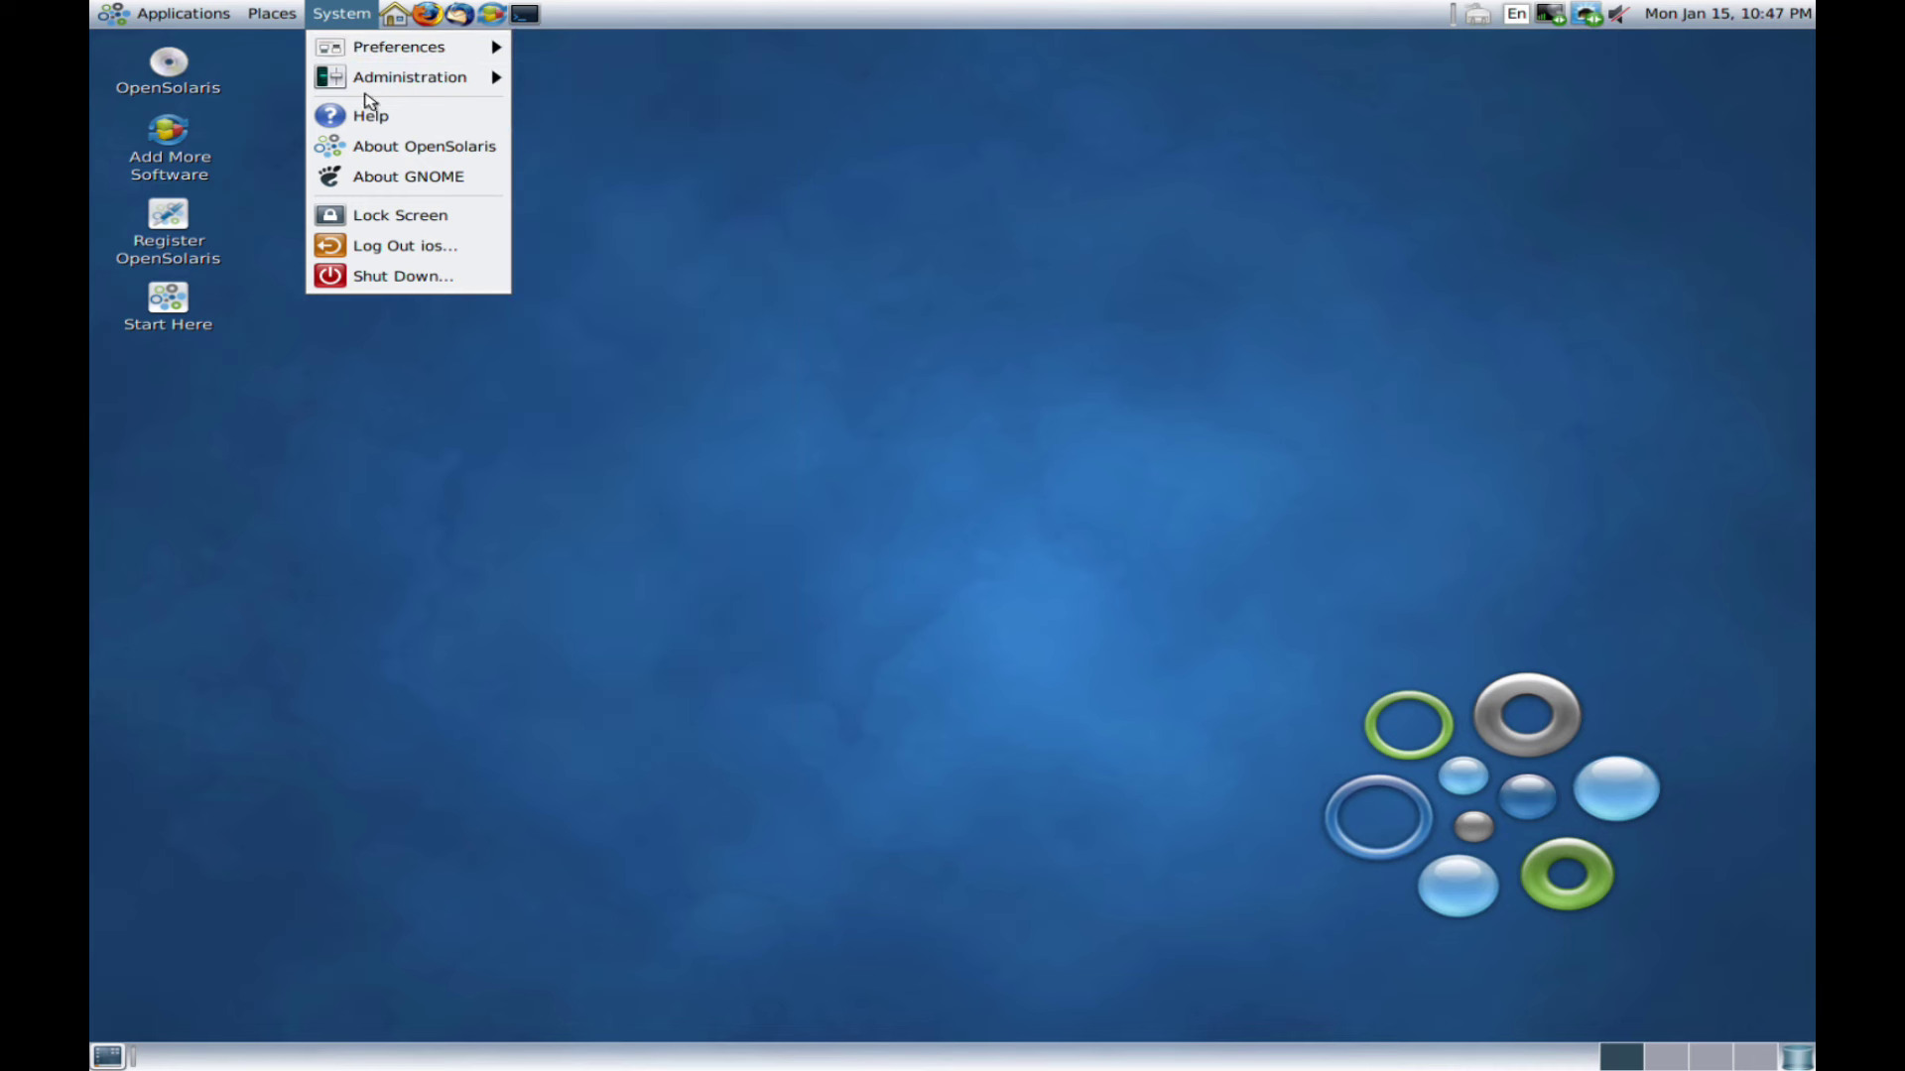
left_click(385, 149)
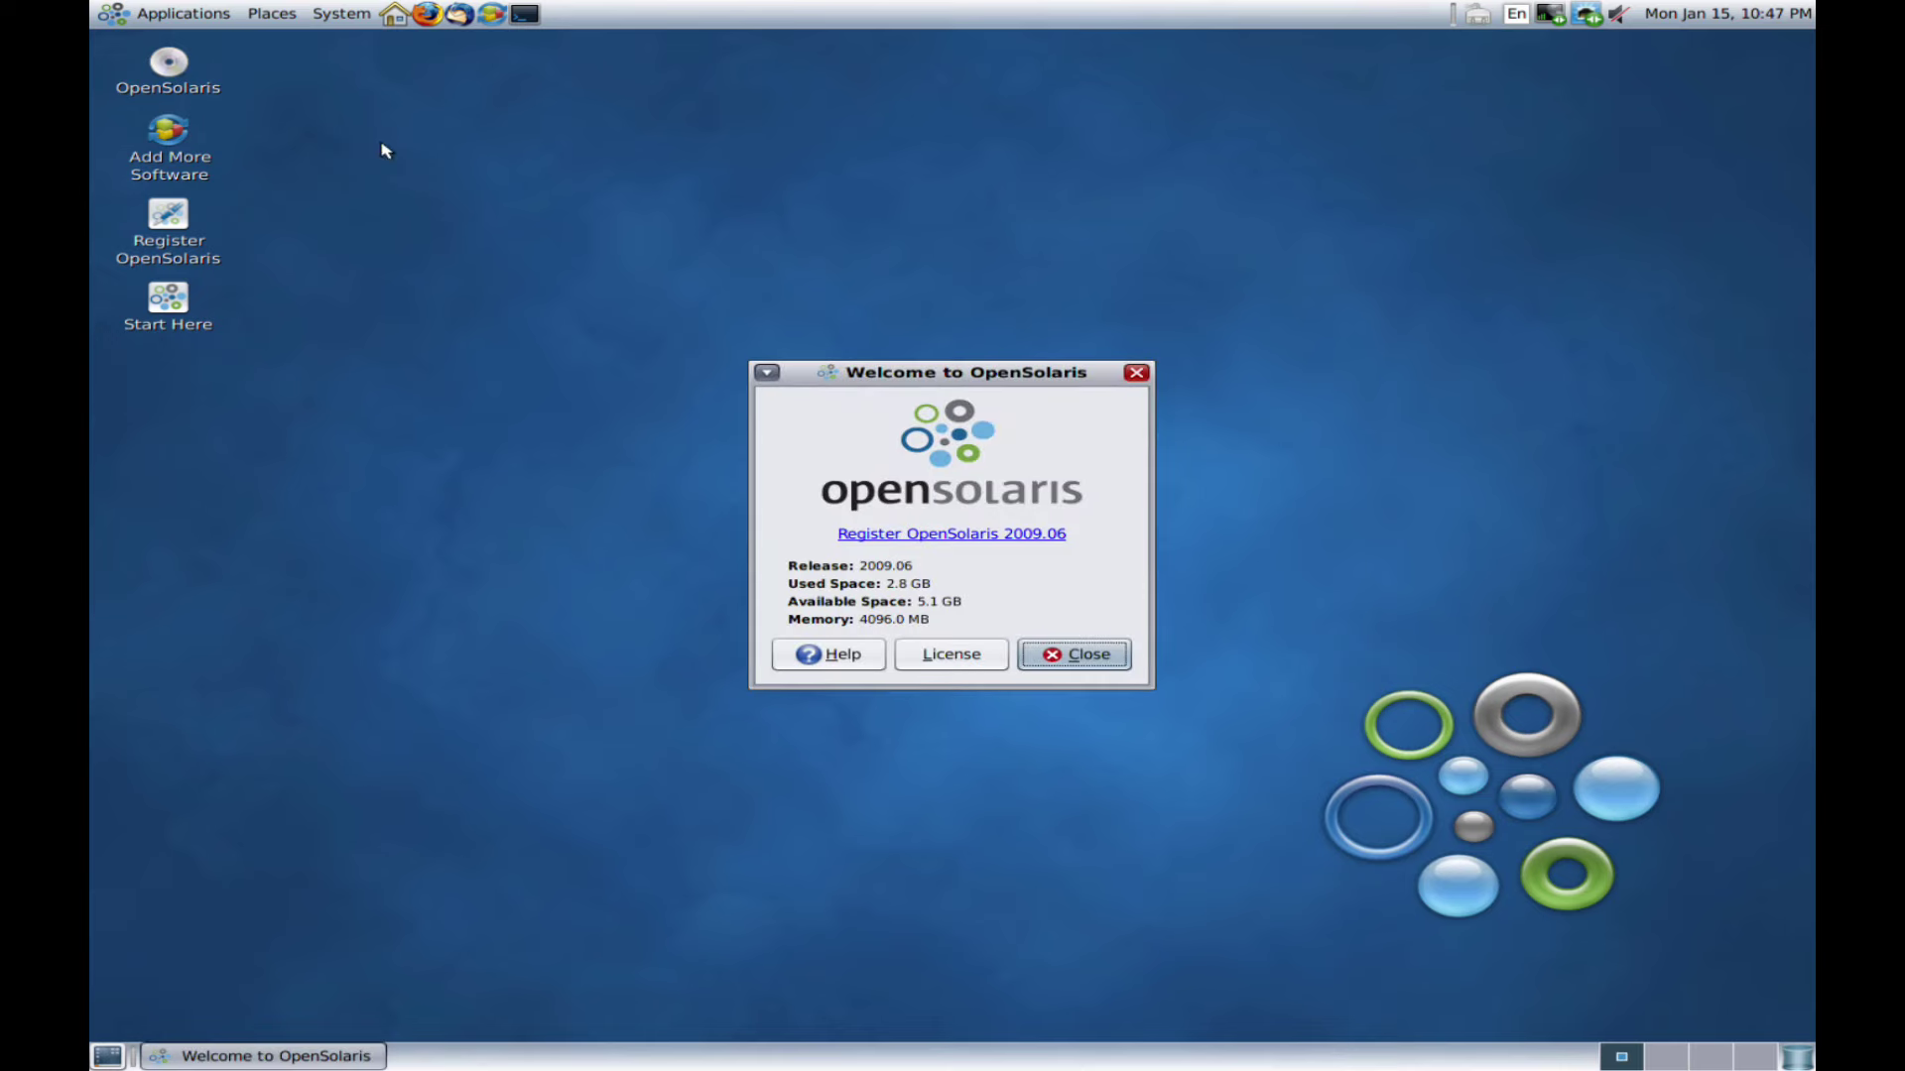
left_click_drag(912, 371, 1293, 158)
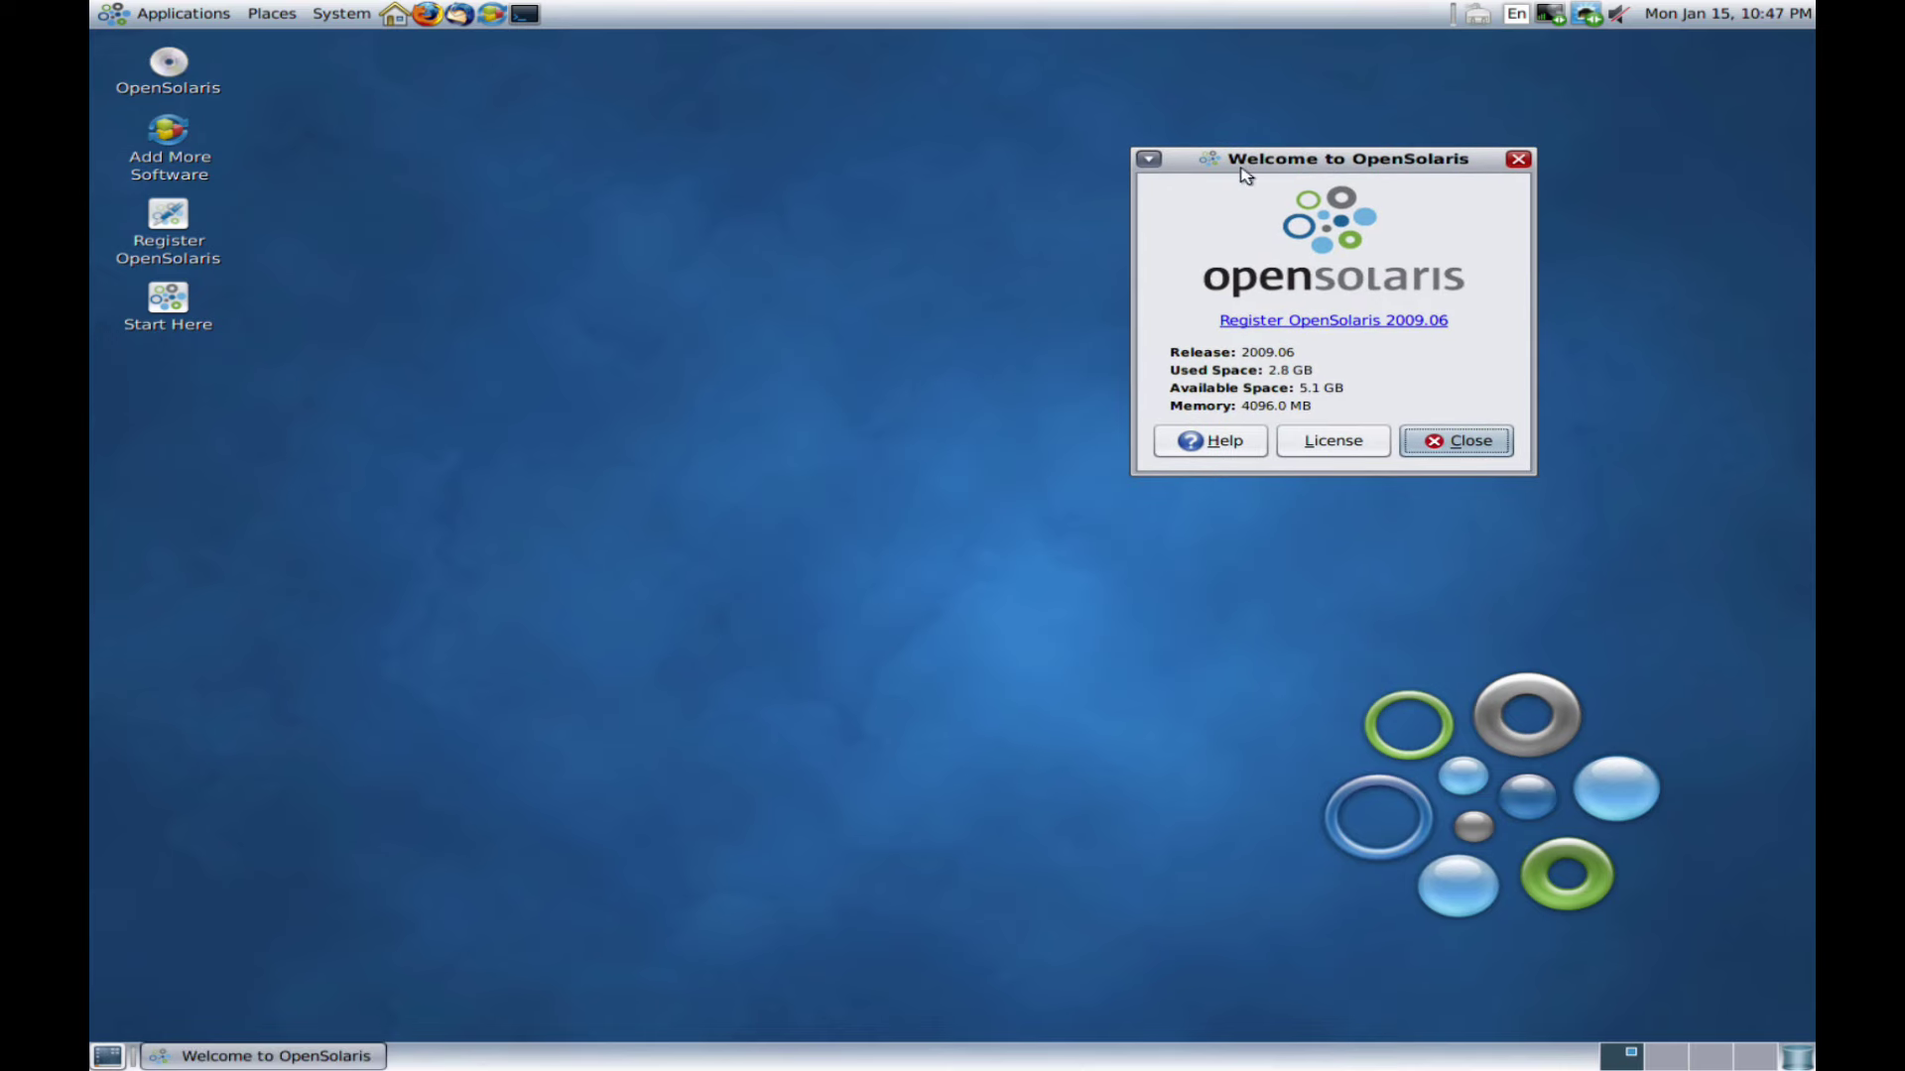
Step: Open a terminal beside the OpenSolaris information window and print the full system identification with uname -a
left_click(526, 20)
left_click_drag(606, 57, 310, 101)
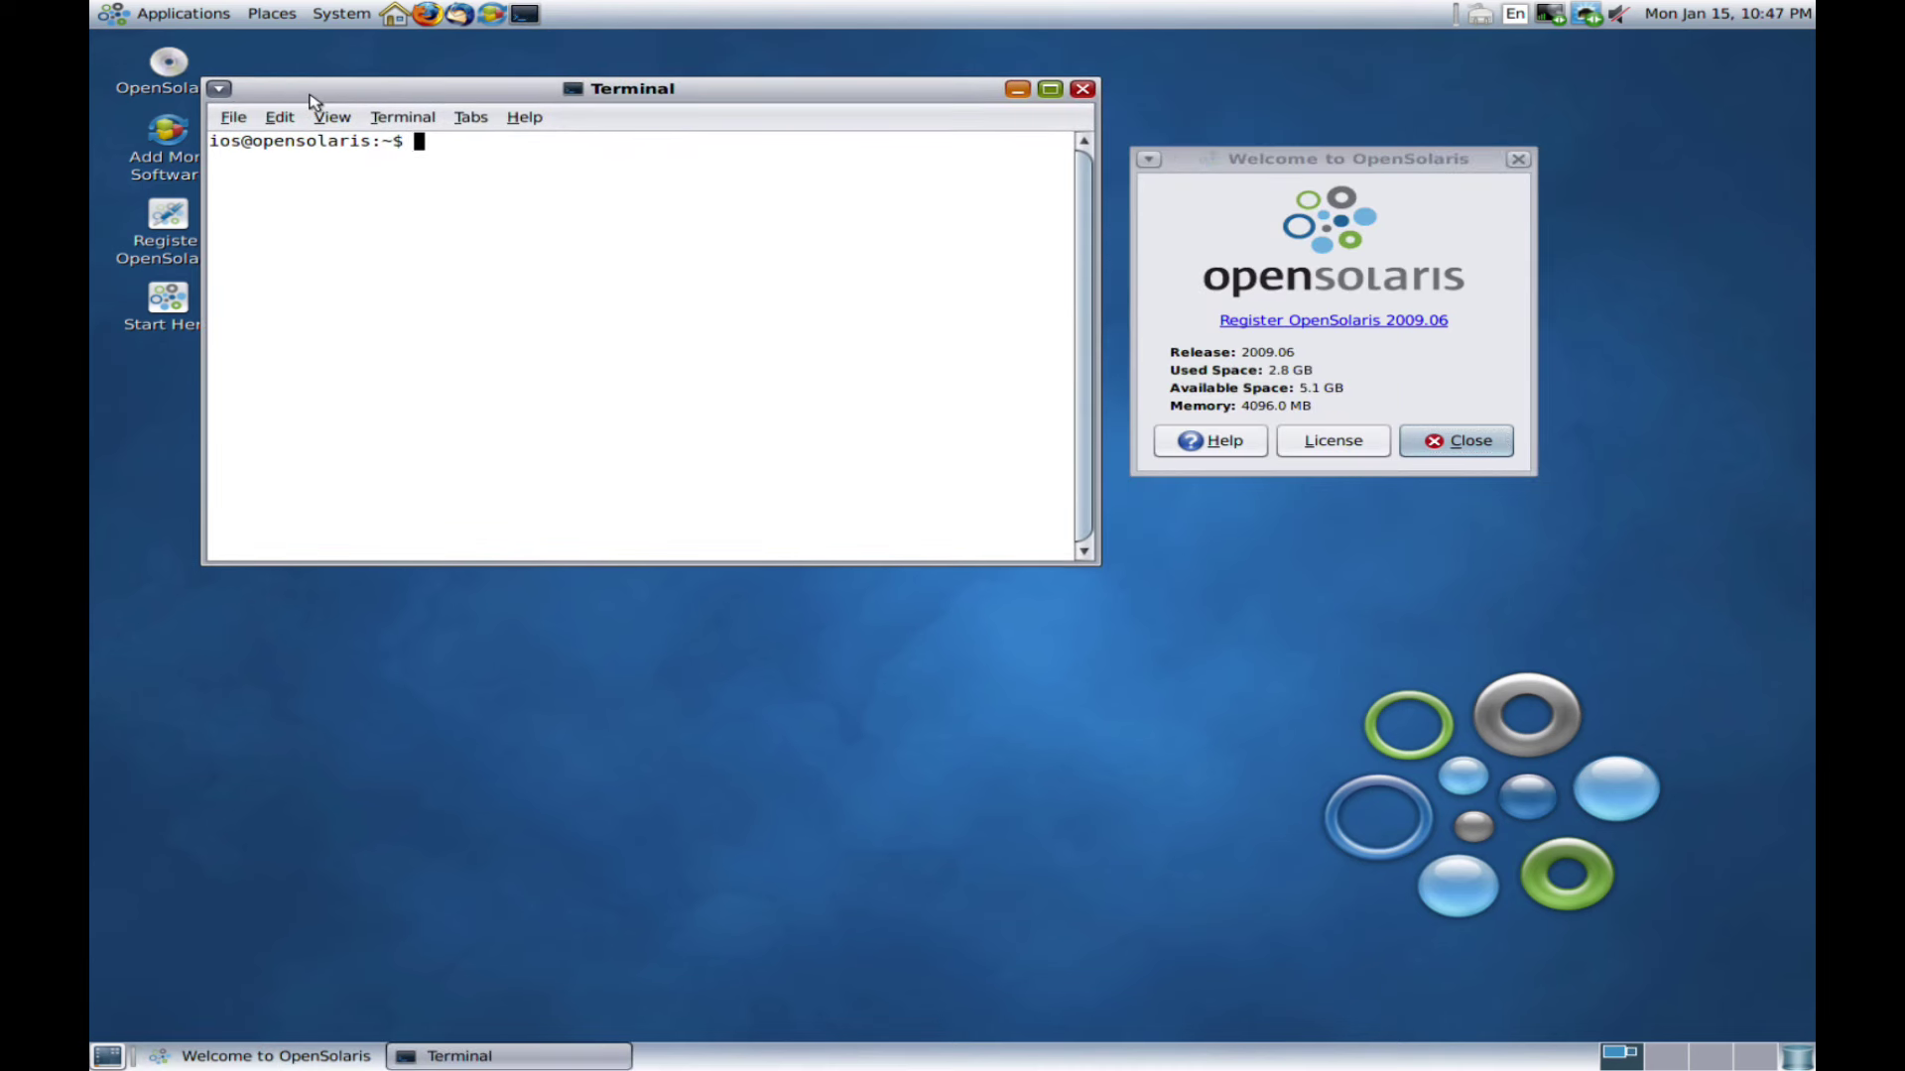
type("uname -a")
key("Return")
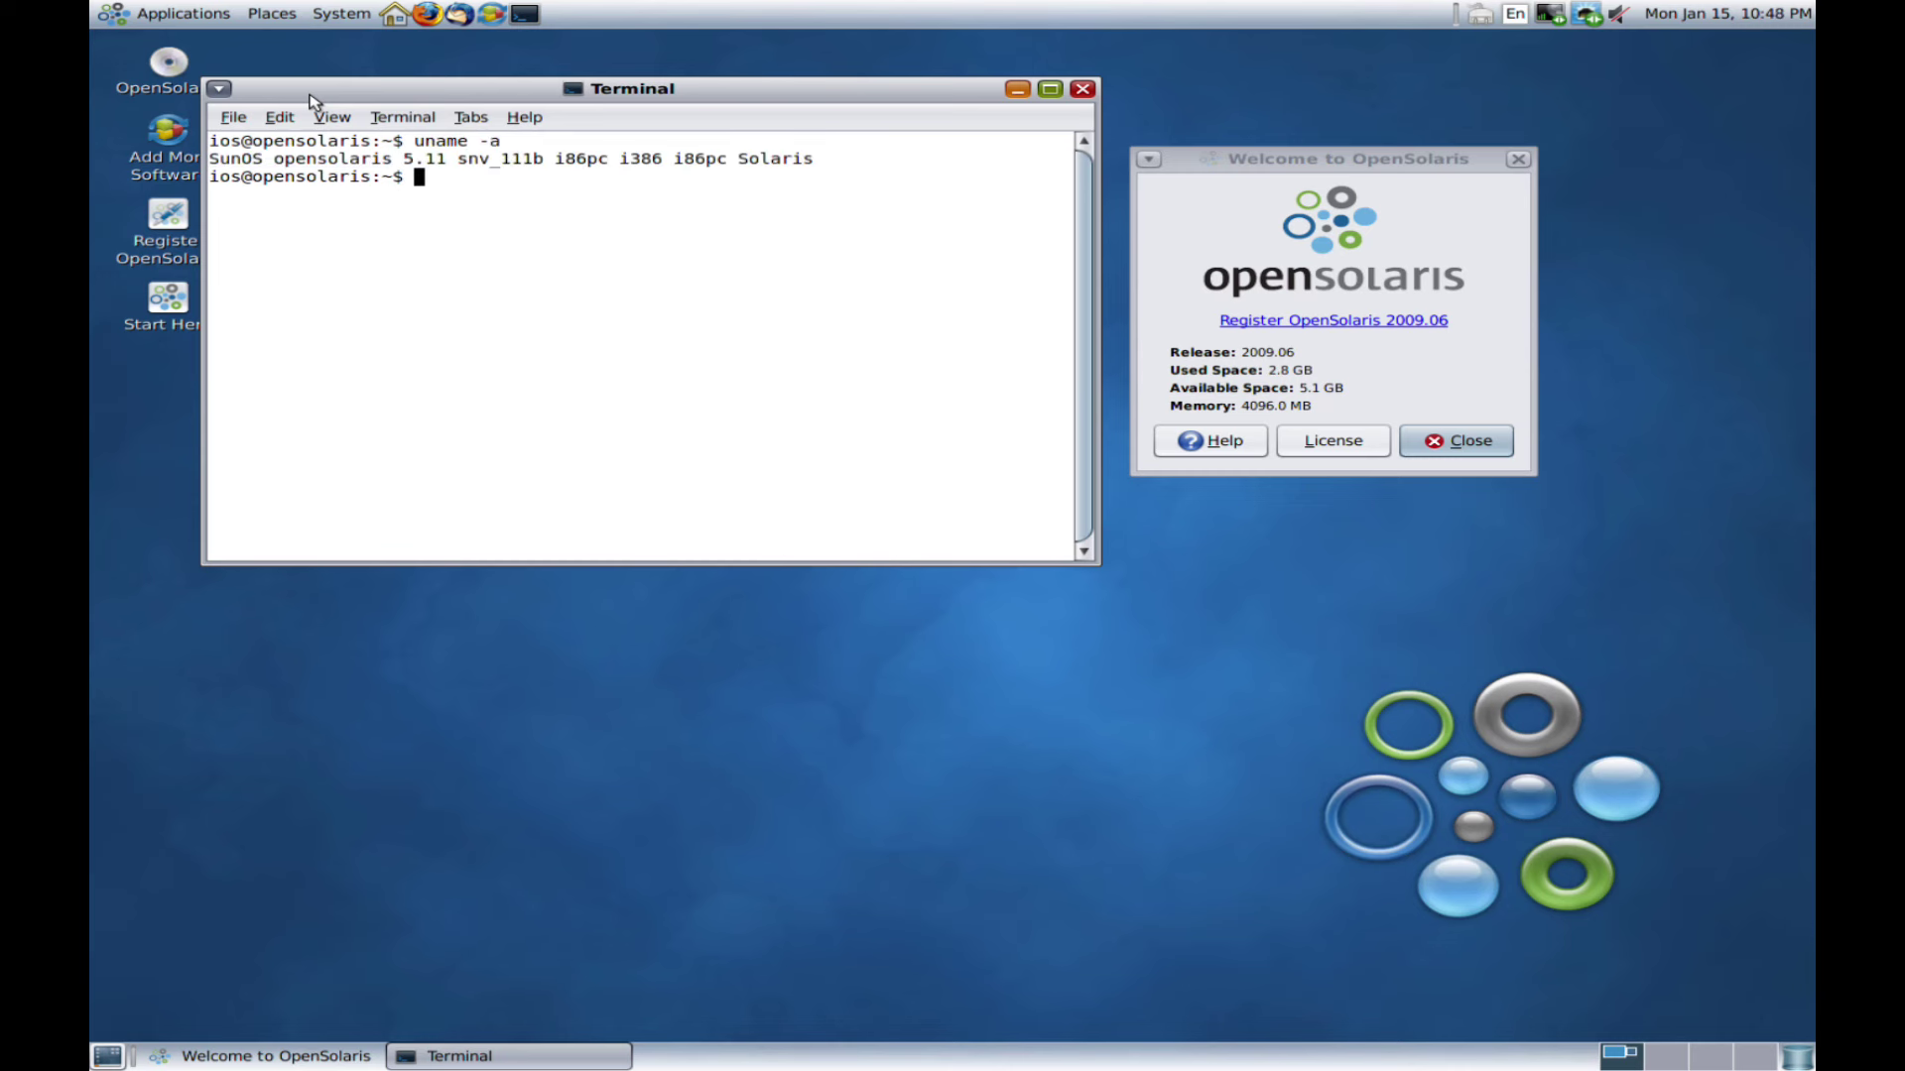
Step: Check memory and process usage by running free -h and top, and quit top
type("free -h")
key("Return")
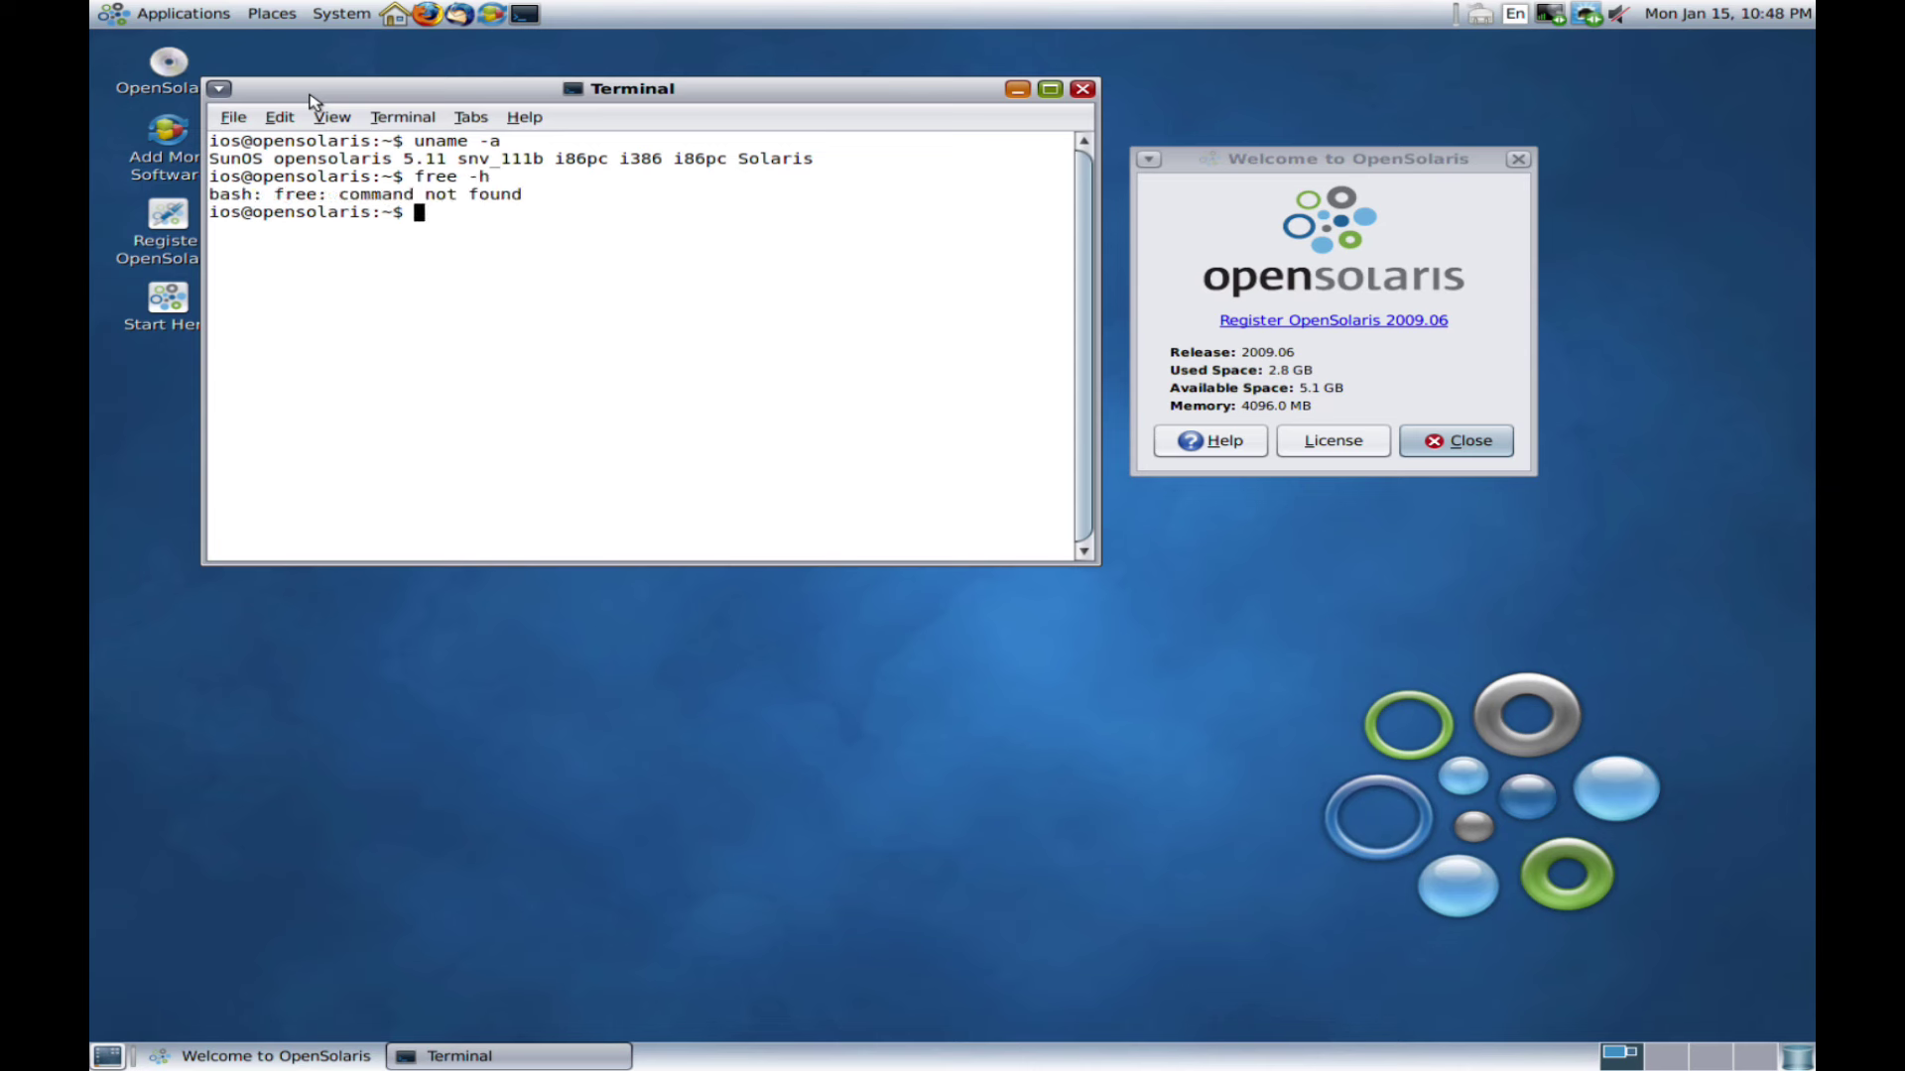
type("top")
key("Return")
key("Return")
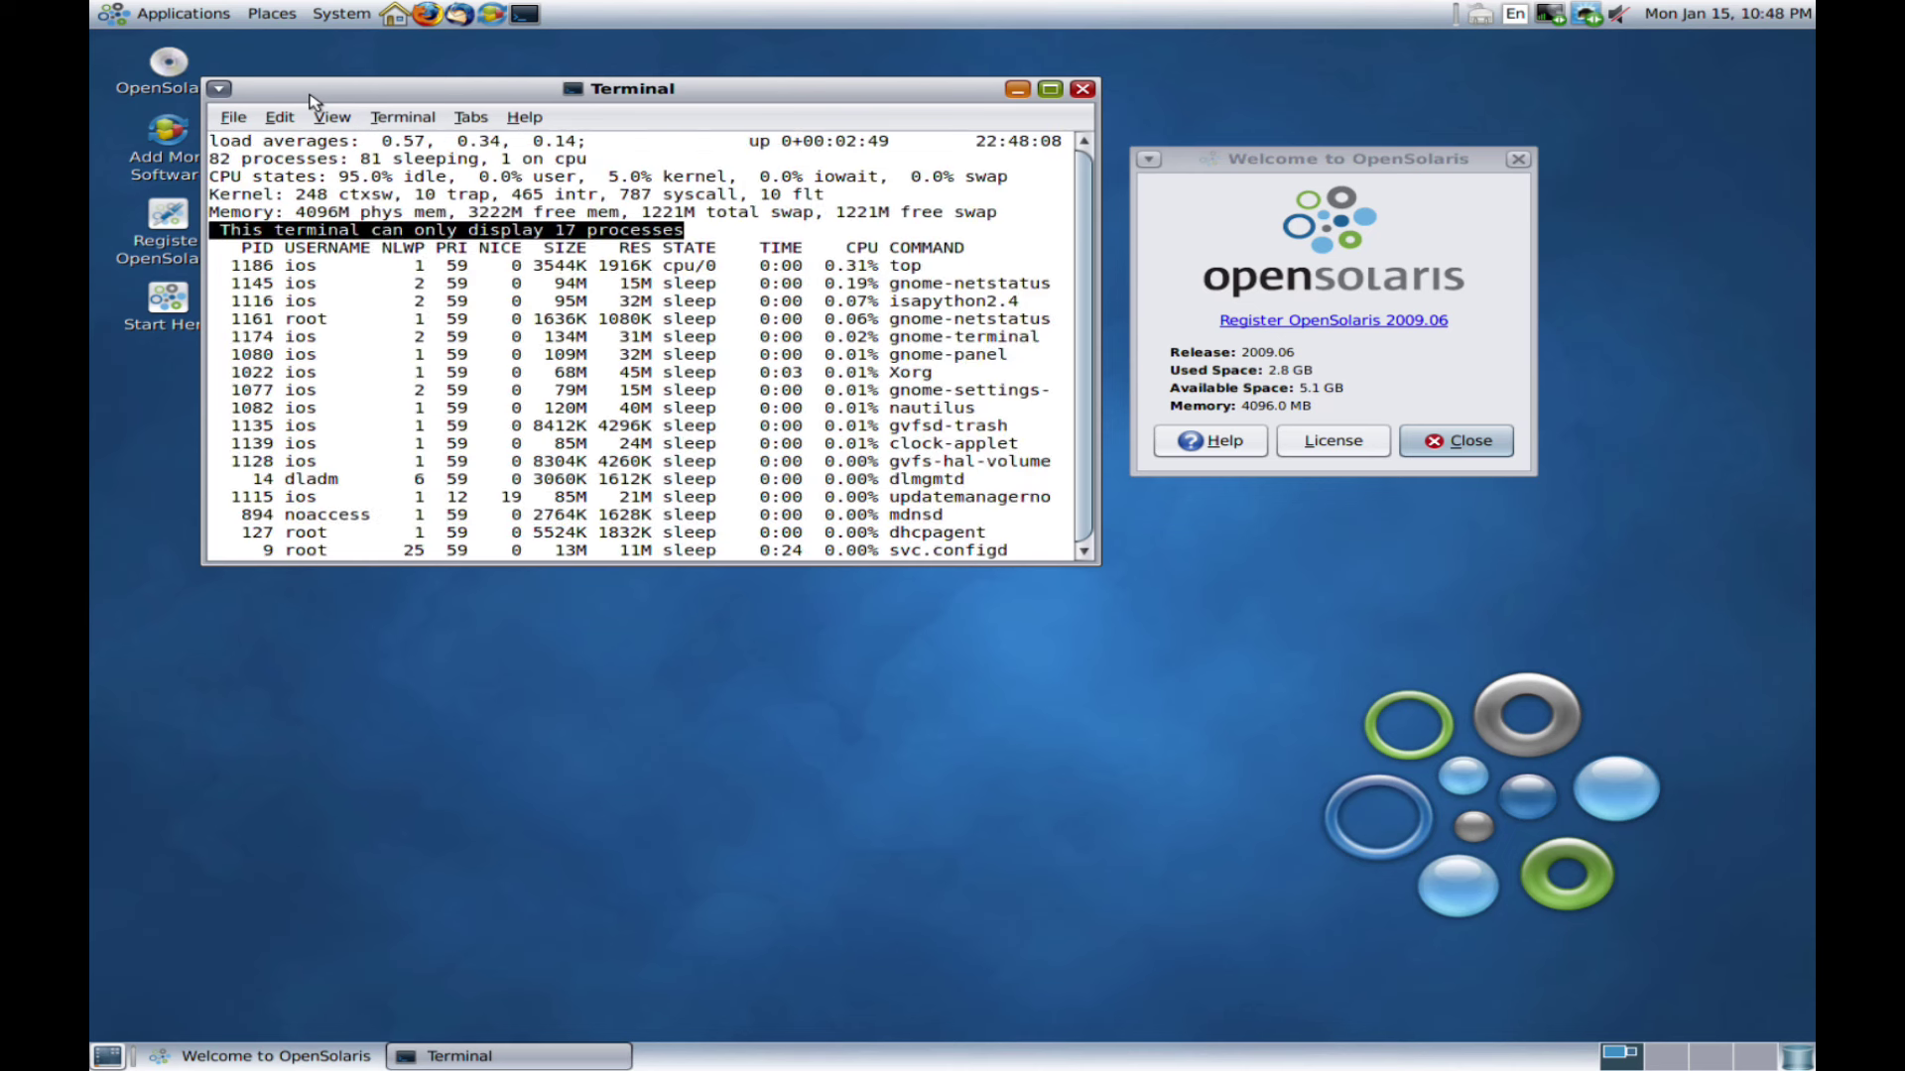
key("q")
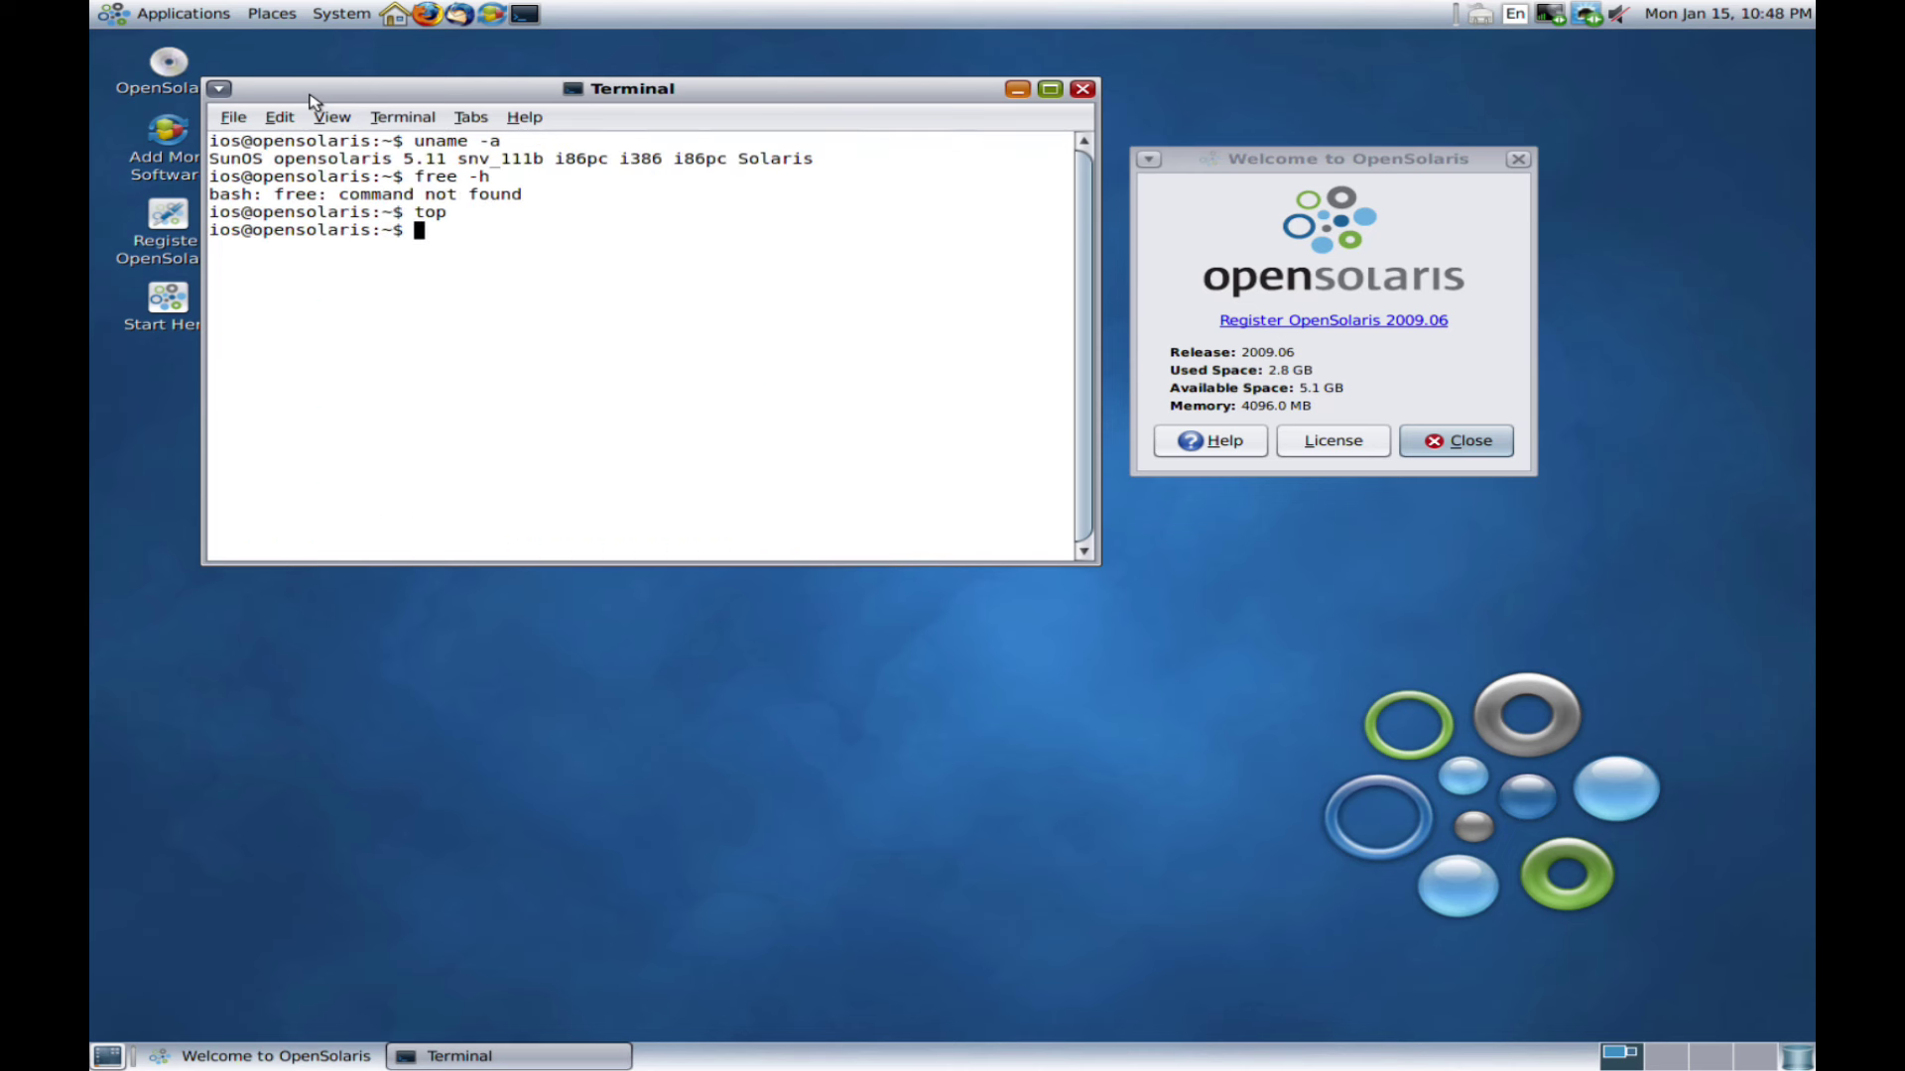
Step: Check the file system disk usage with df -h, clear the output and exit the terminal
type("df -h")
key("Return")
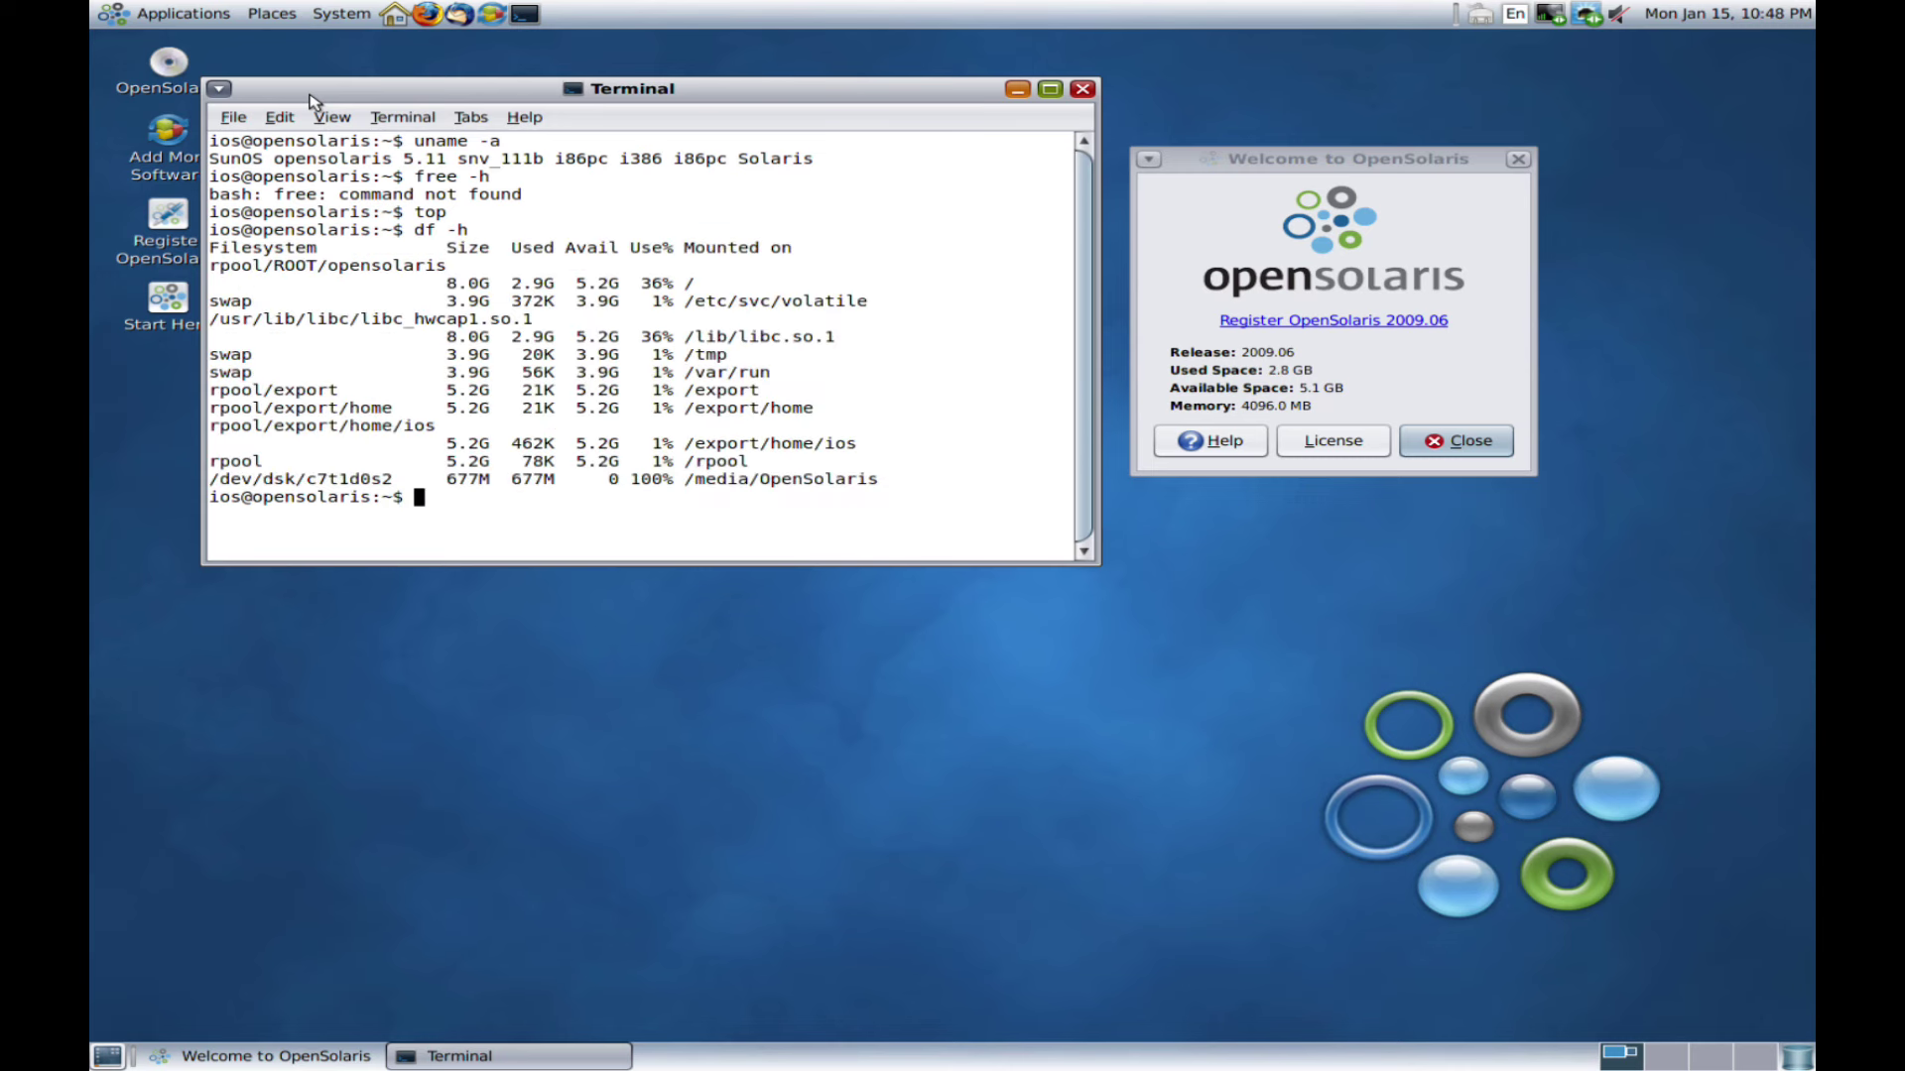
type("clear")
key("Return")
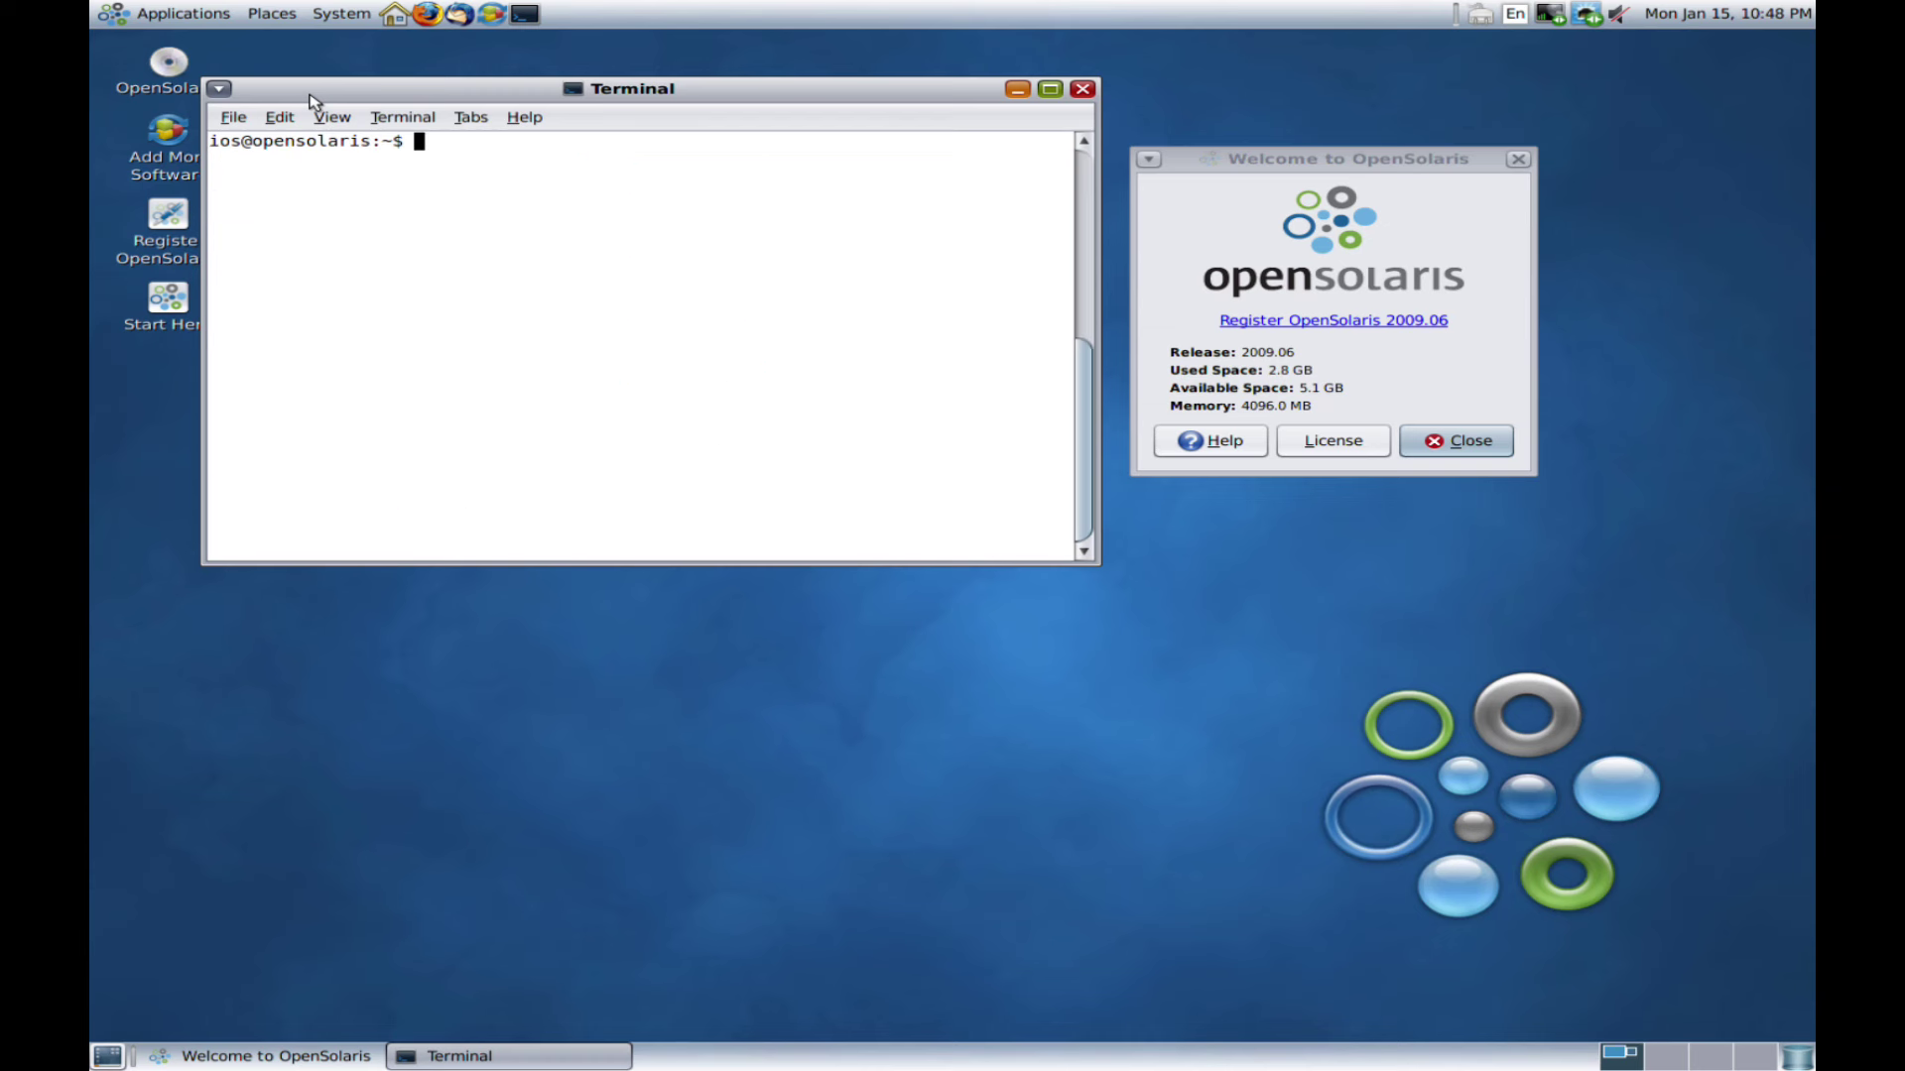
type("exit")
key("Return")
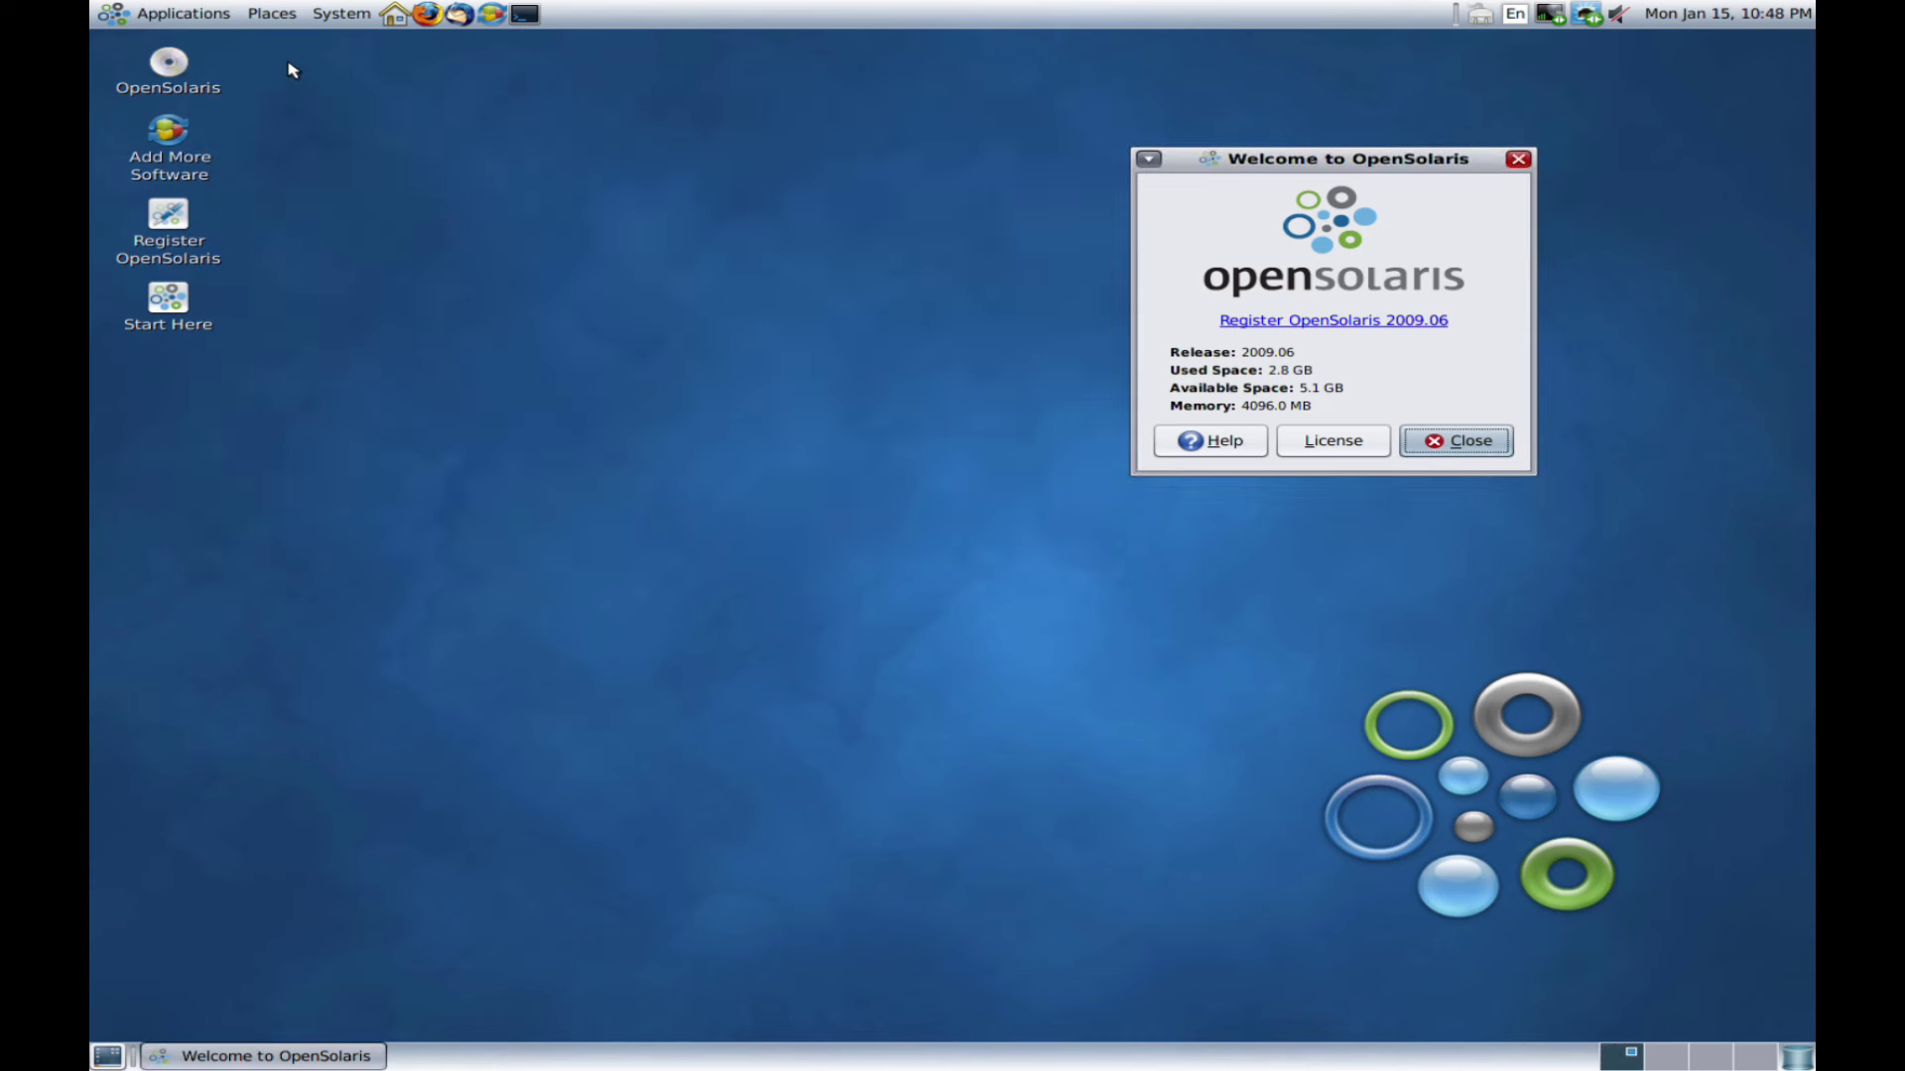
left_click(343, 15)
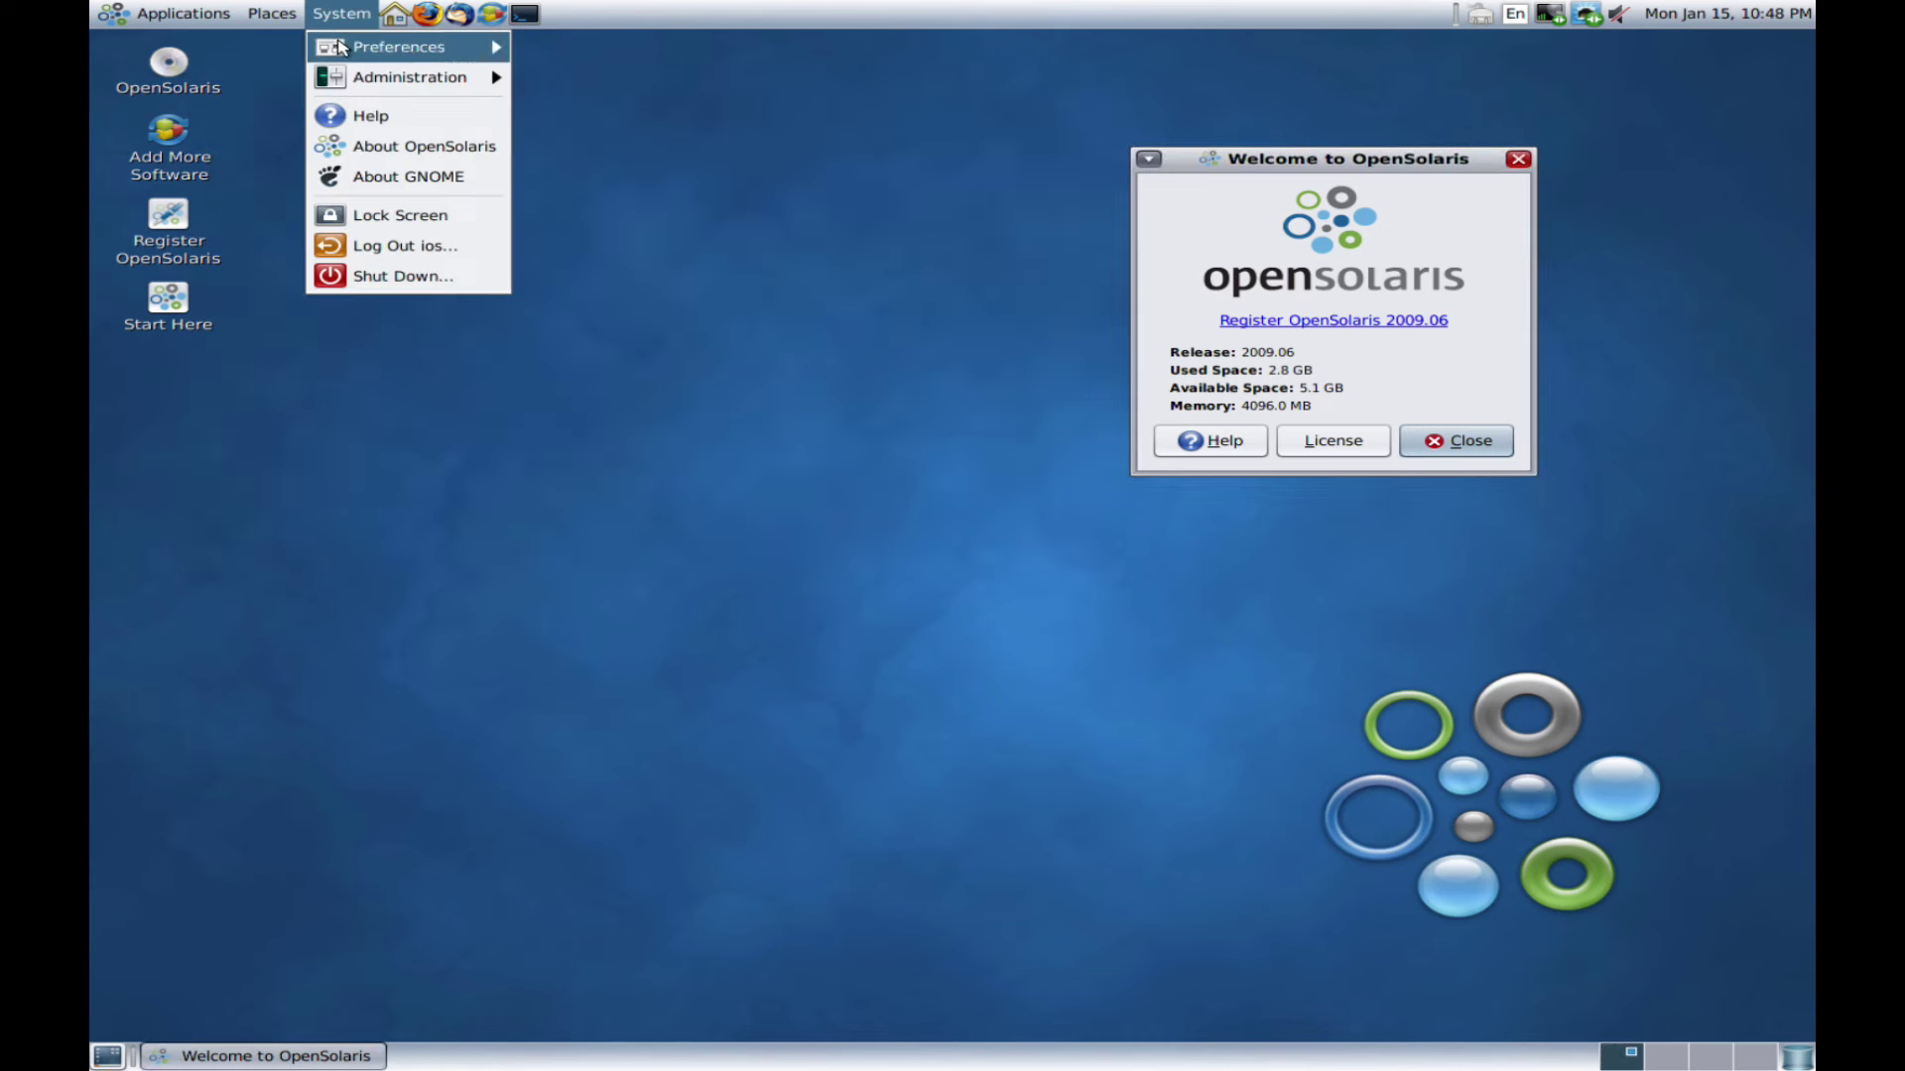
left_click(406, 276)
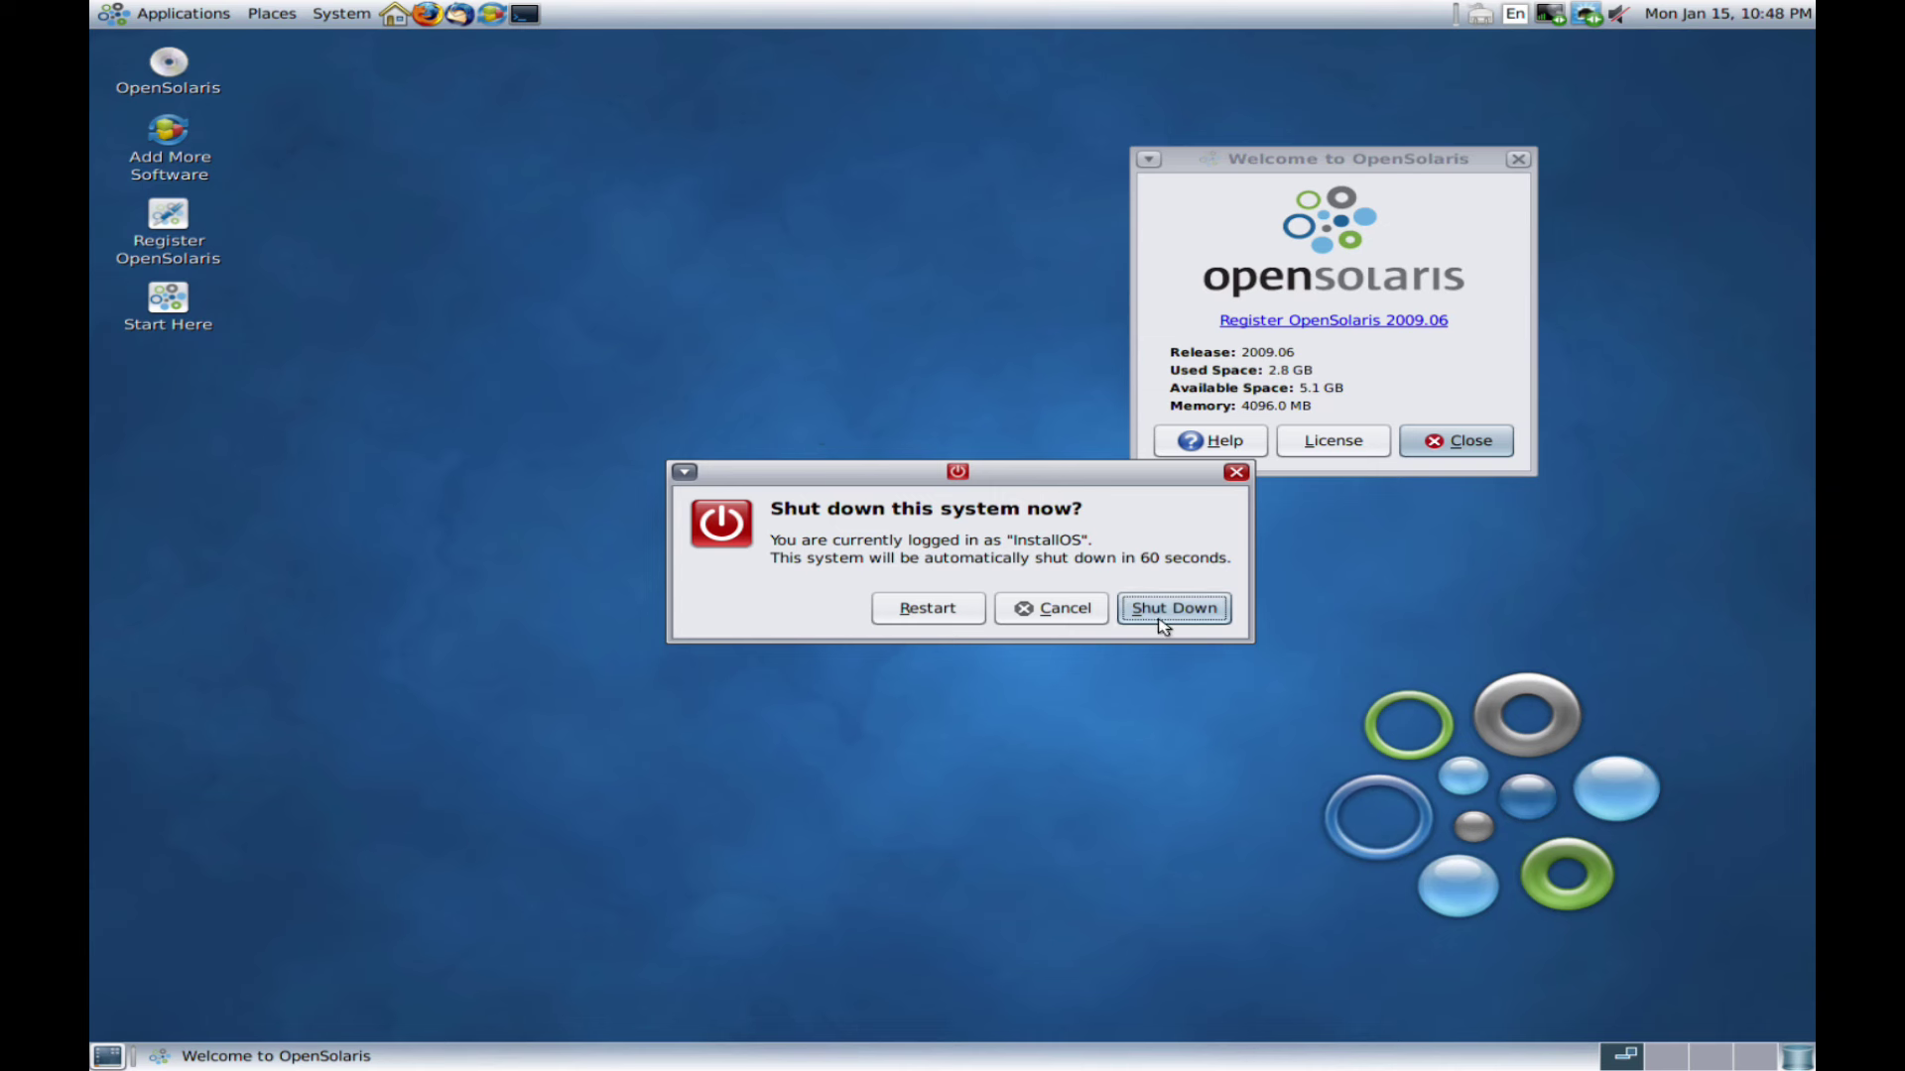
left_click(1235, 472)
Step: Open a new terminal and display the operating system release information with cat /etc/*release
left_click(525, 12)
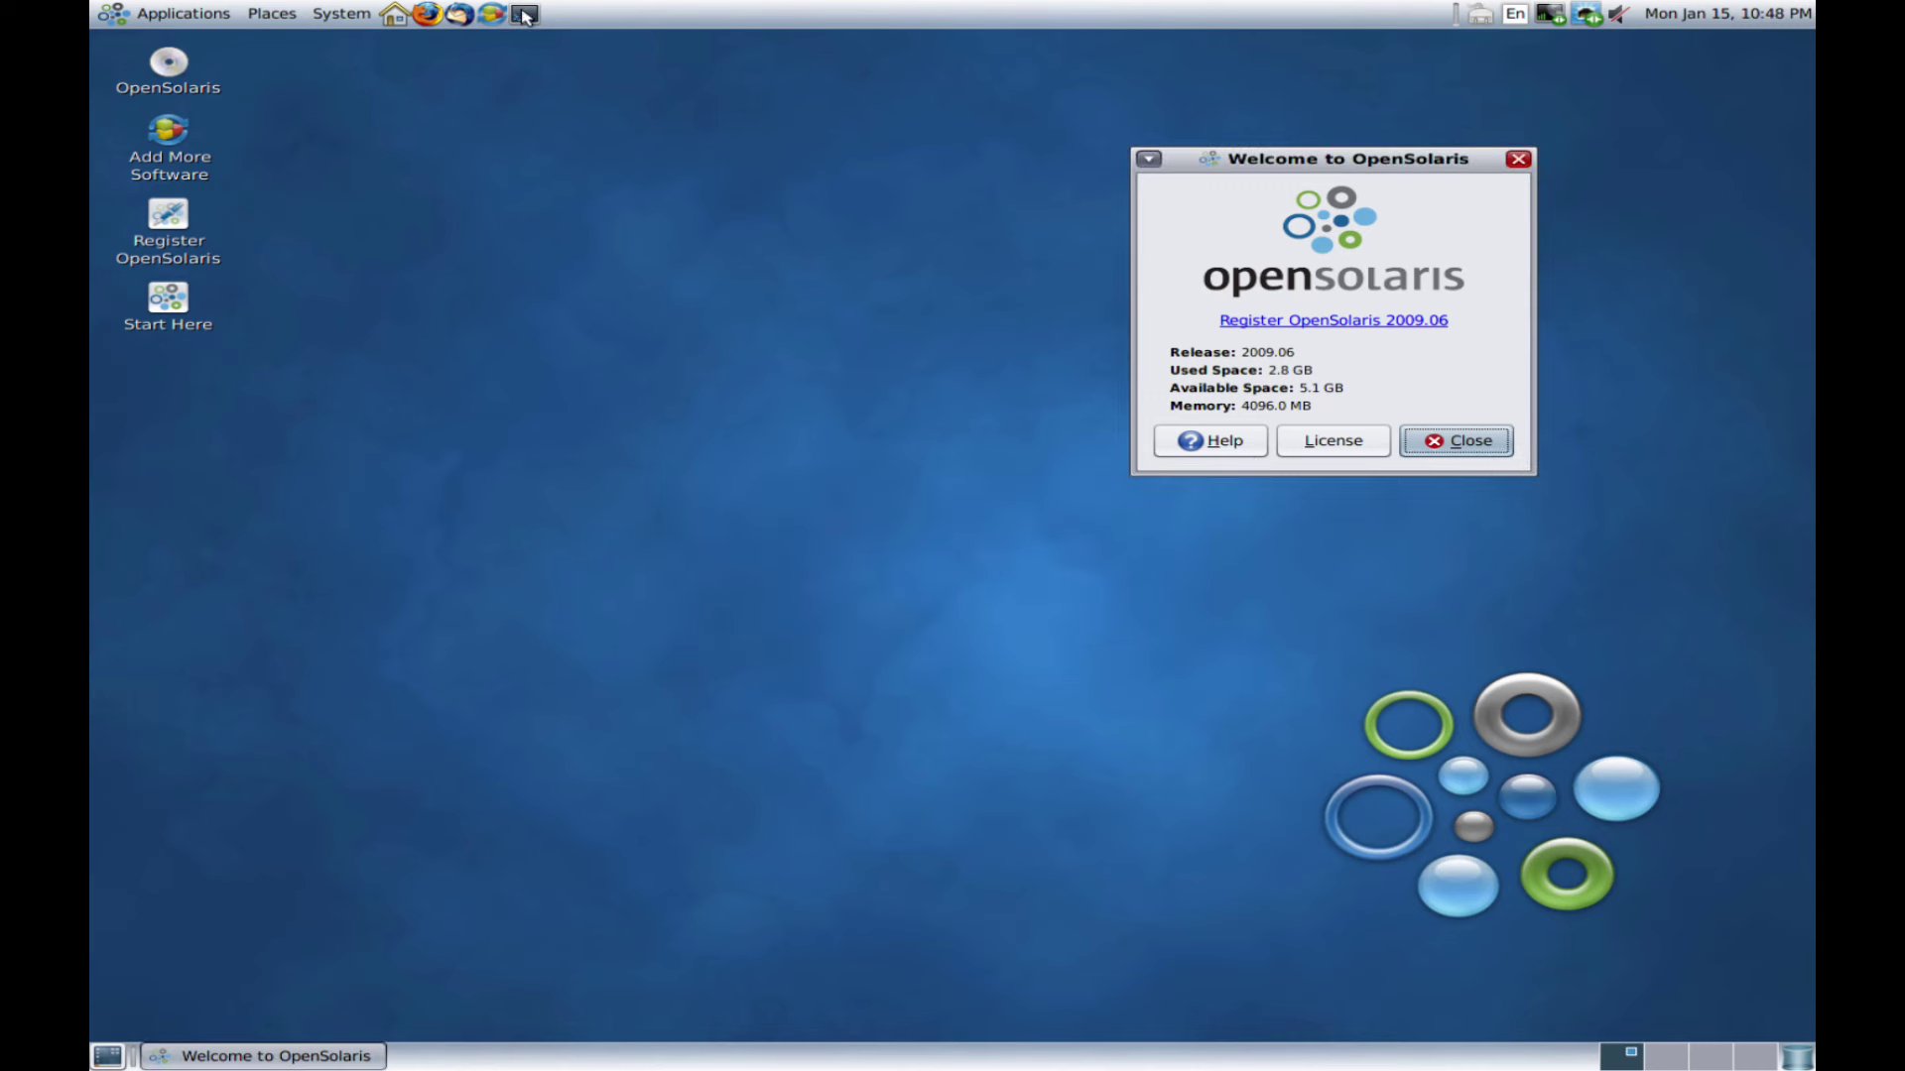
left_click_drag(680, 57, 426, 114)
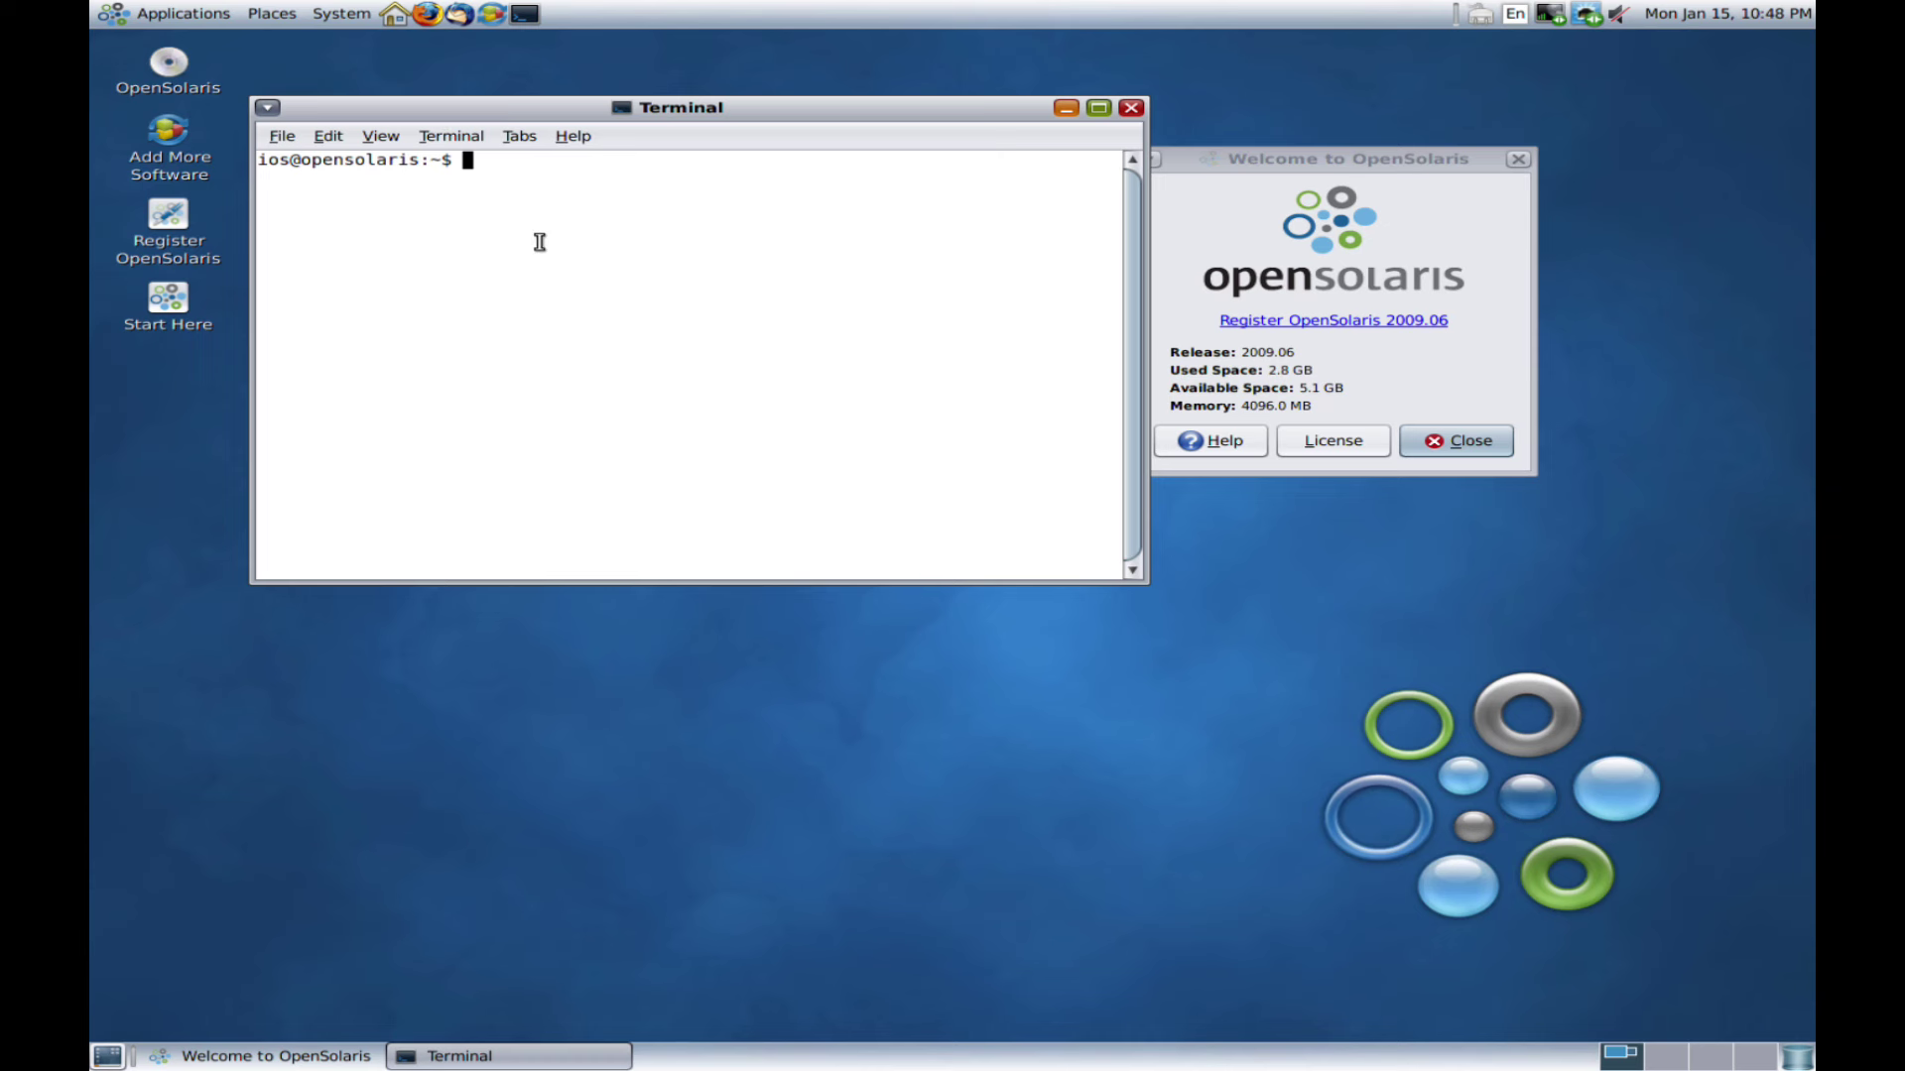
type("cat /etc/*release")
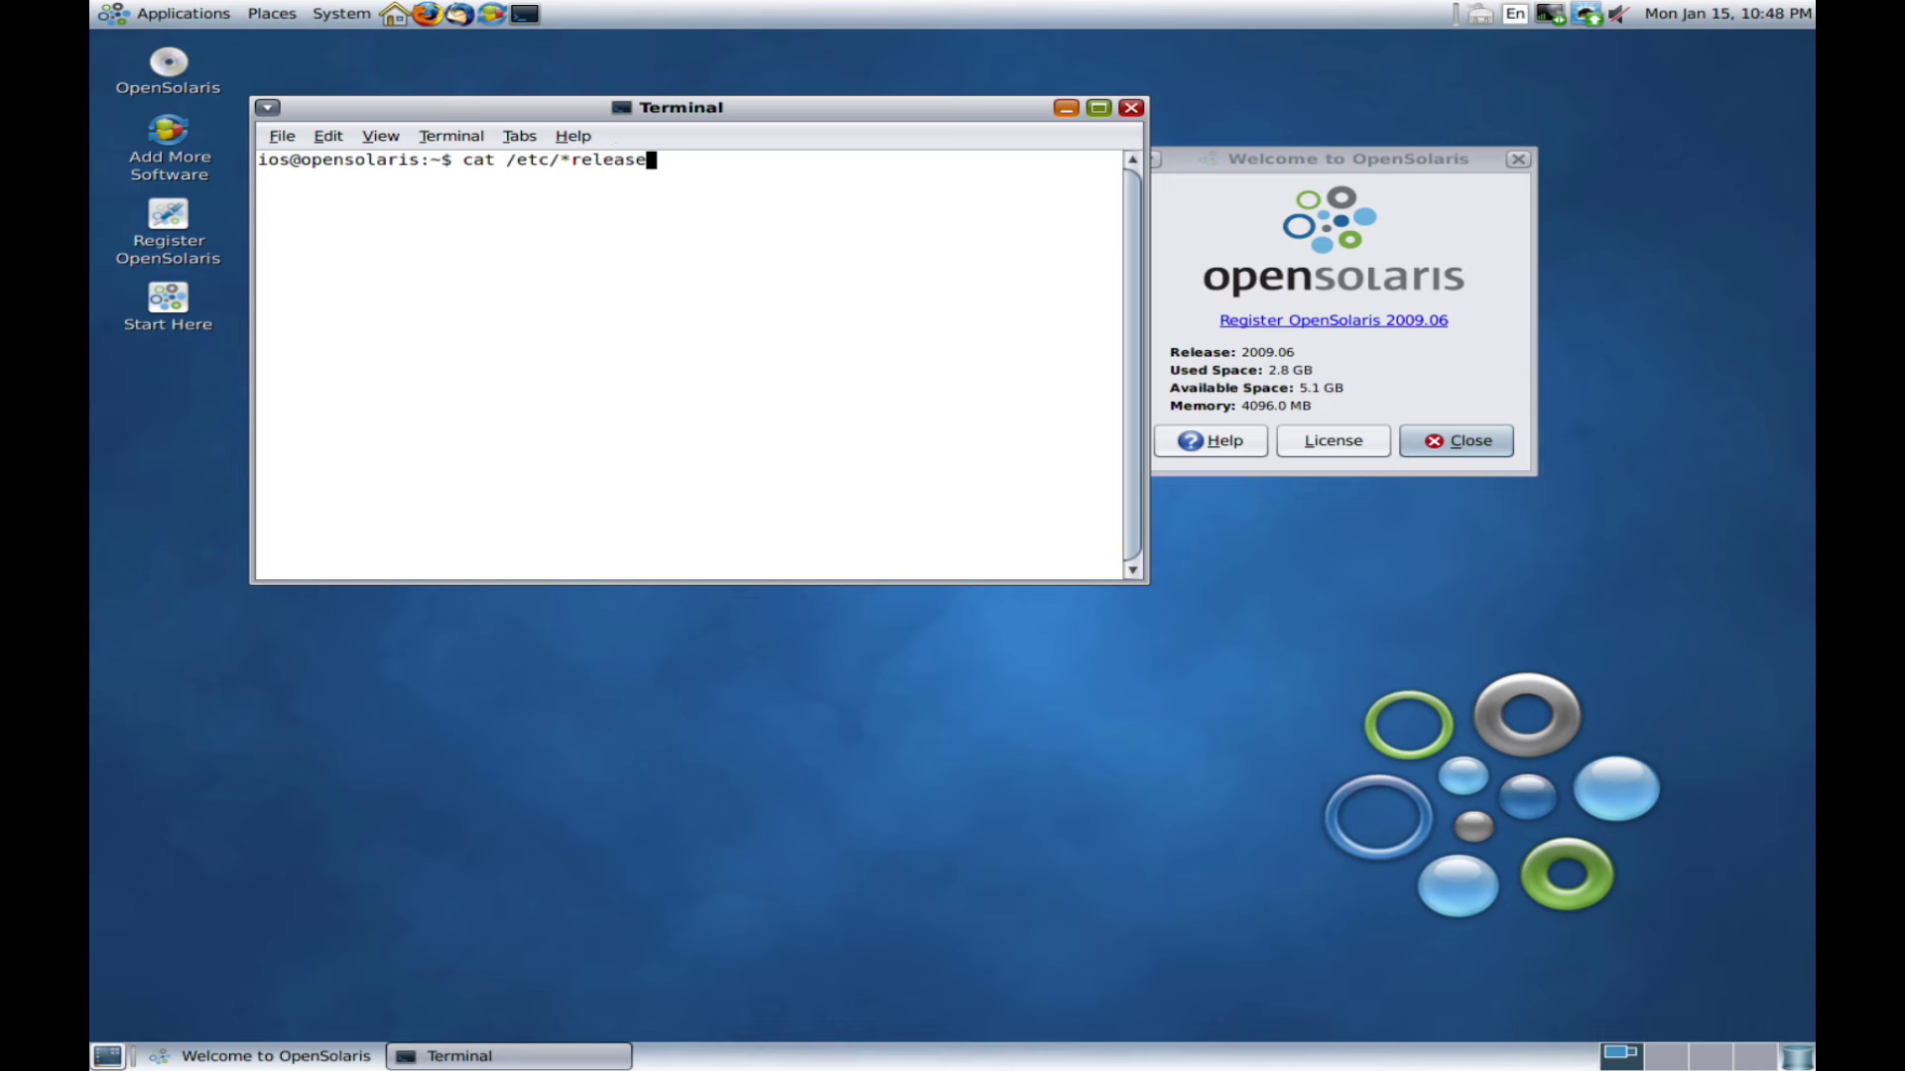
key("Return")
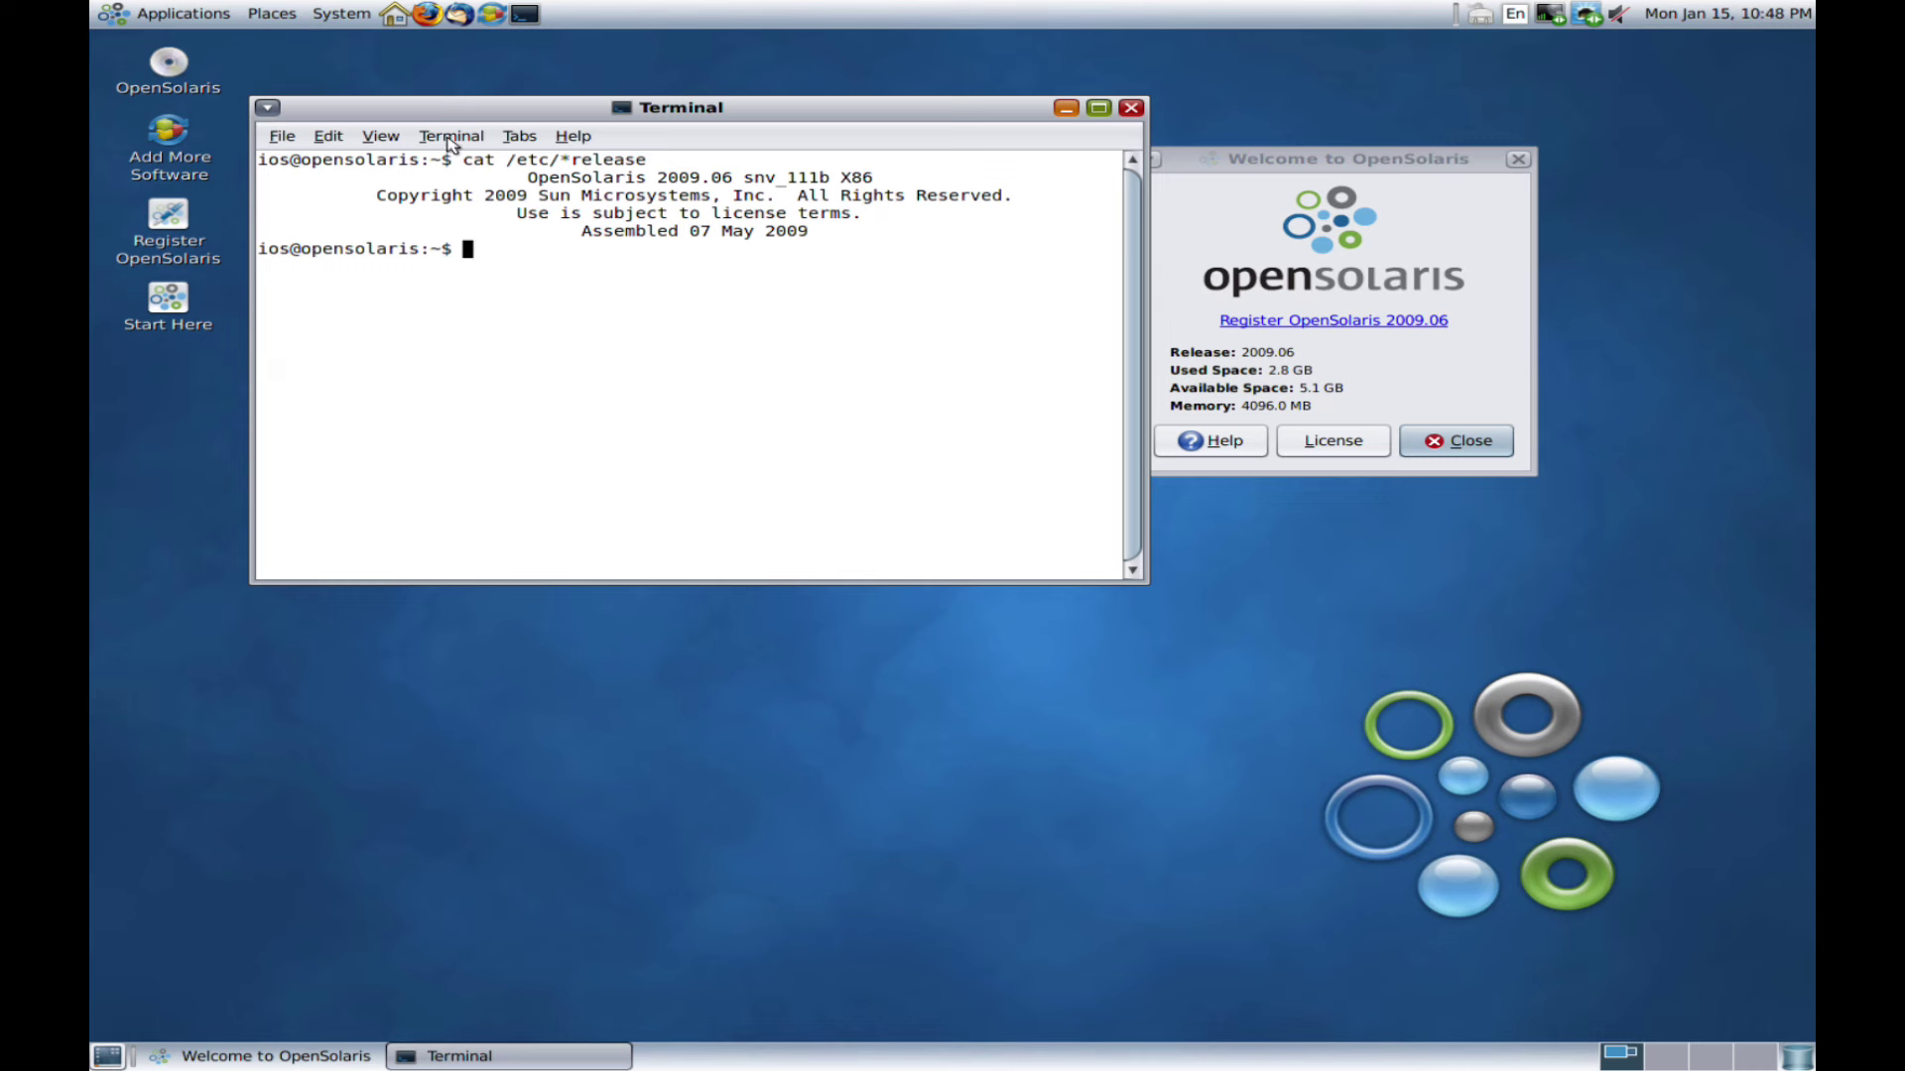
Step: Shut down the OpenSolaris system
left_click(343, 14)
left_click(364, 277)
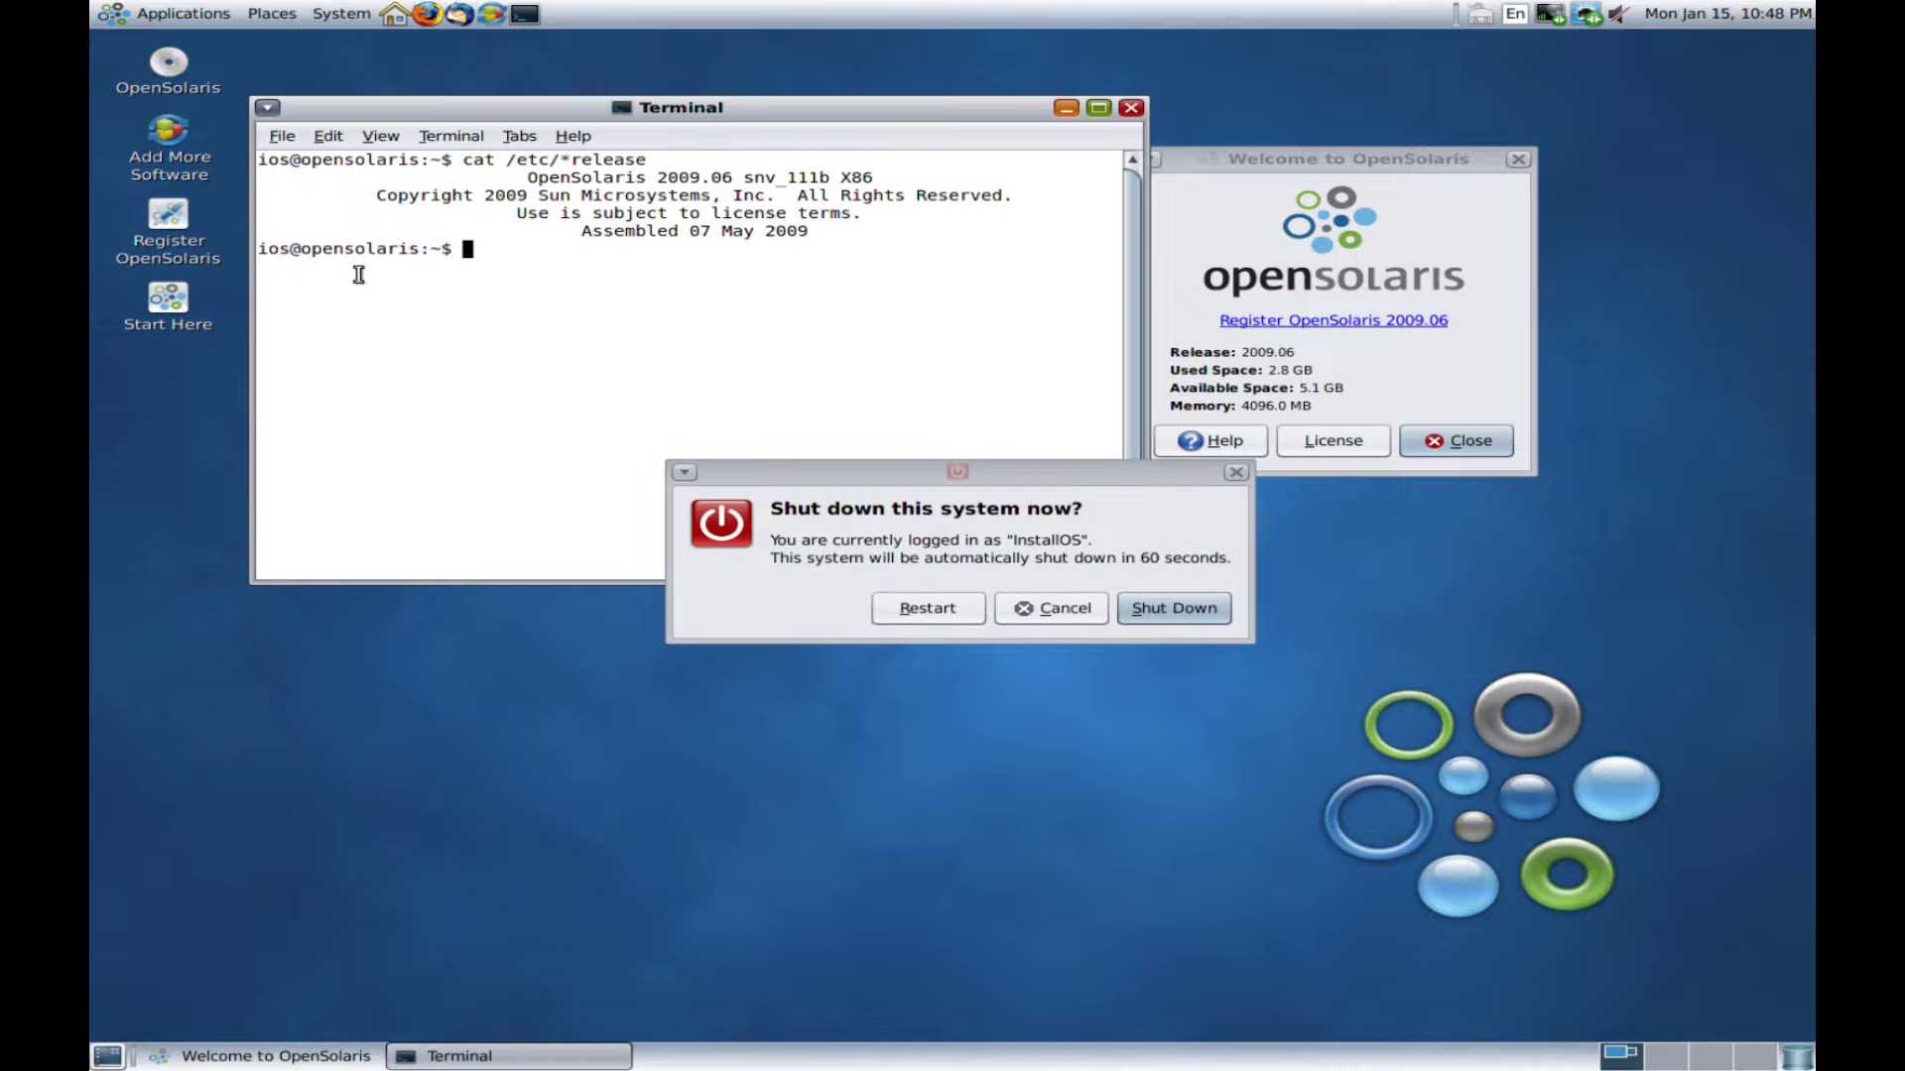
left_click(1131, 611)
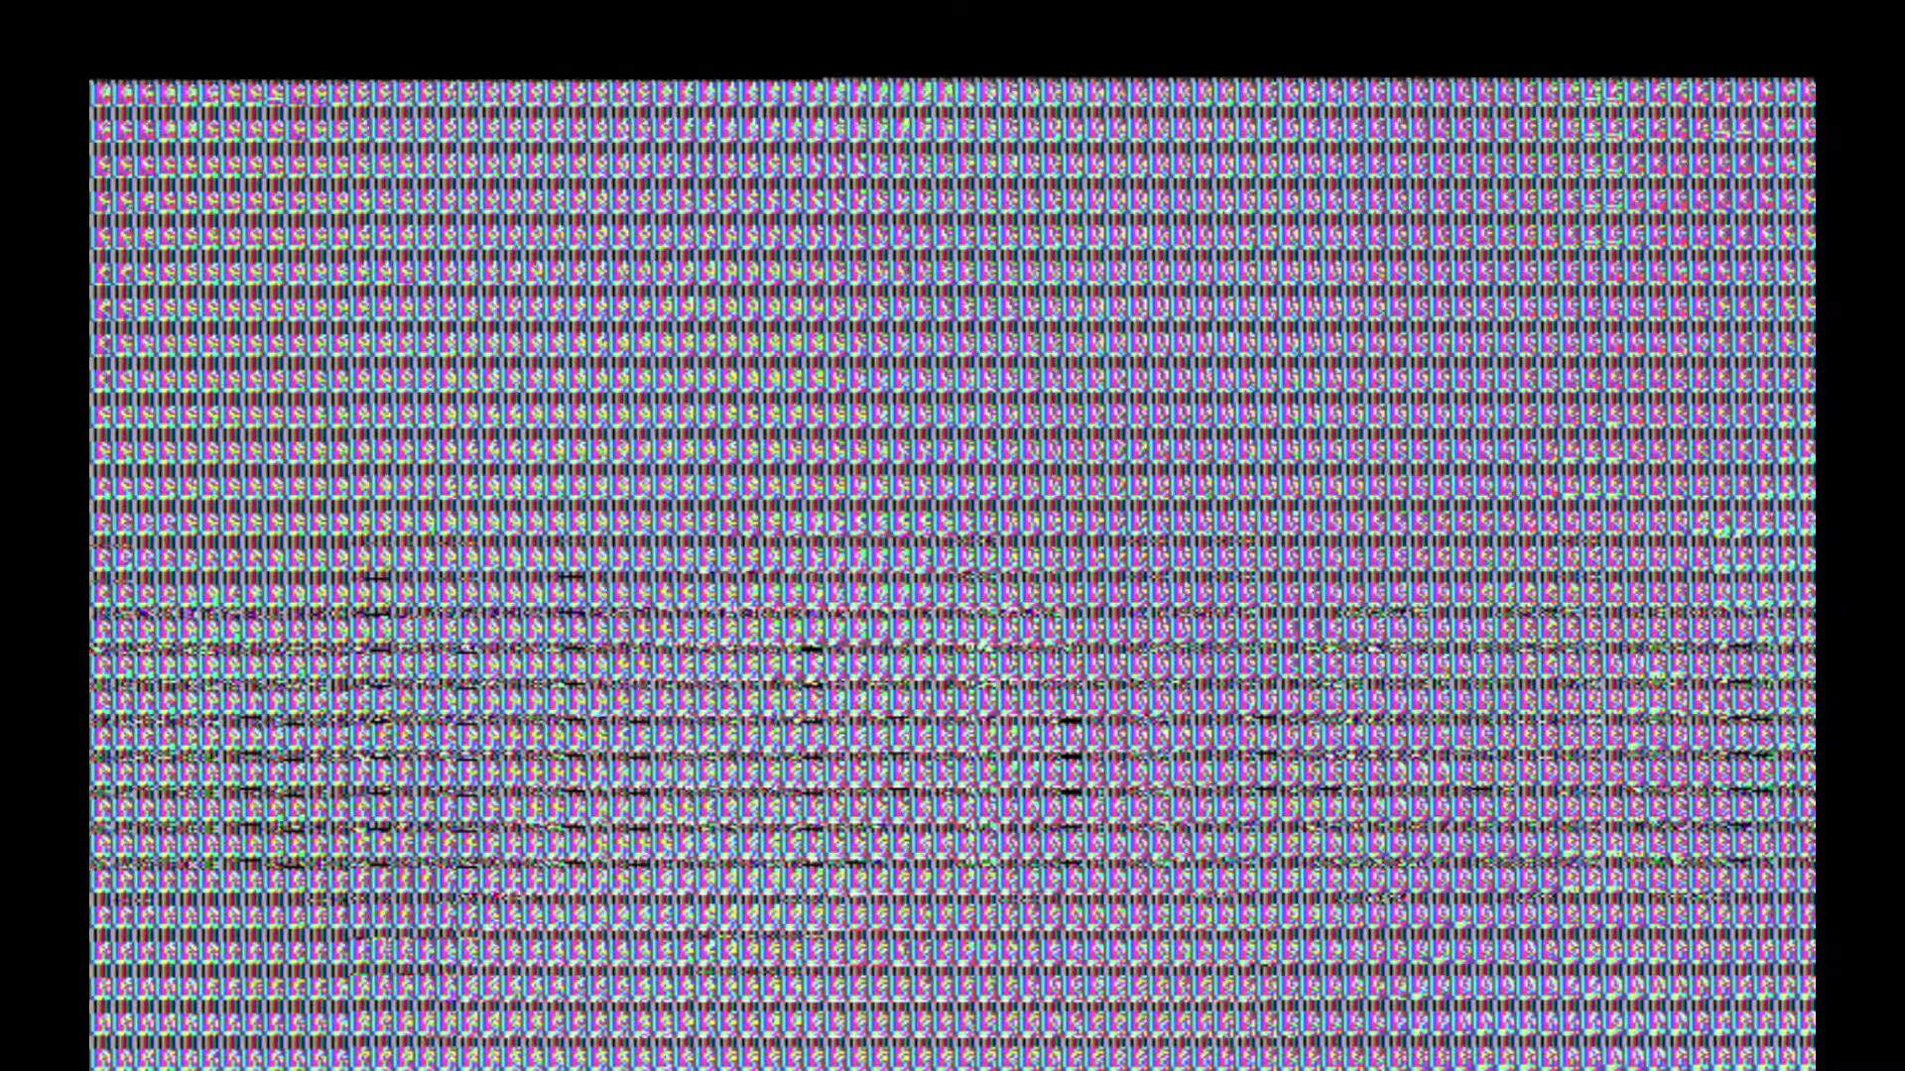